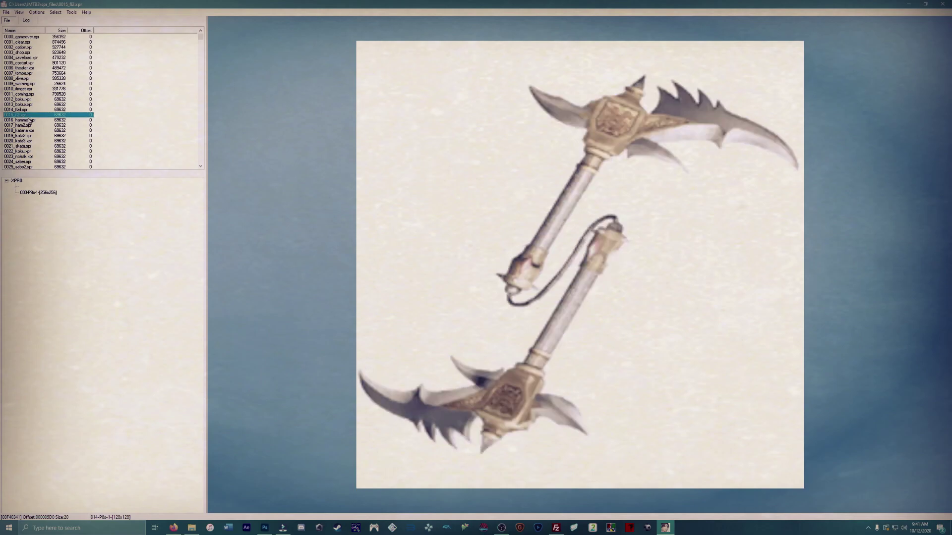
Preview the weapon textures stored in the XPR files one after another, starting with 0017_ham2.xpr.
click(30, 125)
click(32, 131)
click(34, 136)
click(34, 142)
click(34, 146)
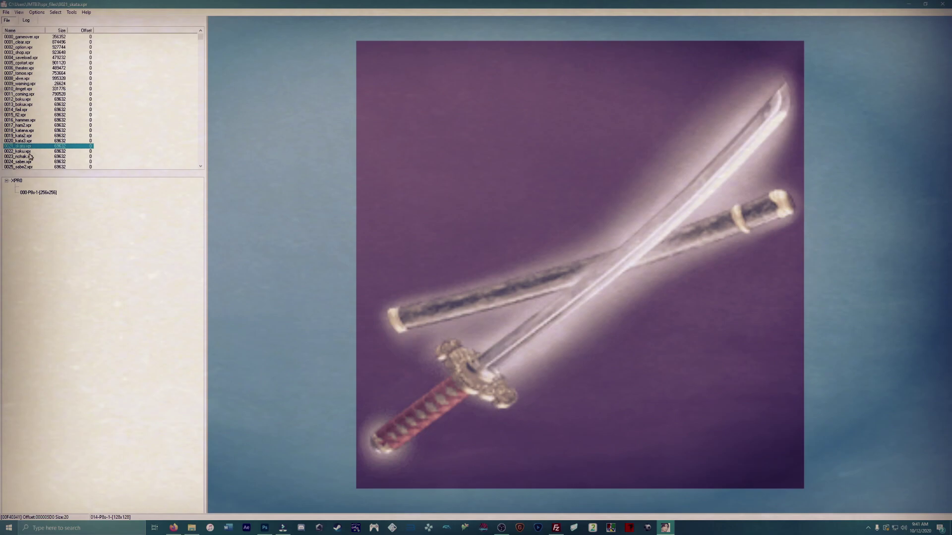
click(28, 152)
scroll(28, 154, down, 7)
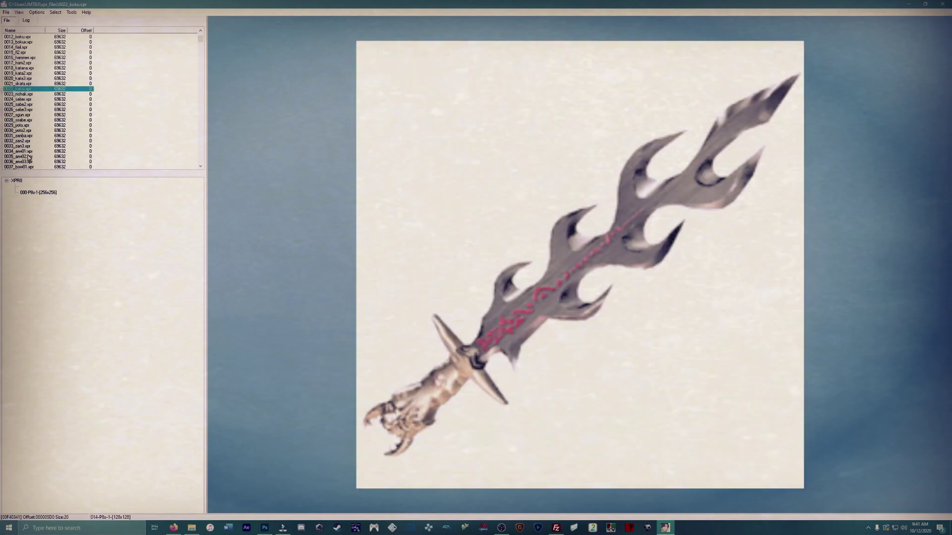
click(29, 47)
click(28, 52)
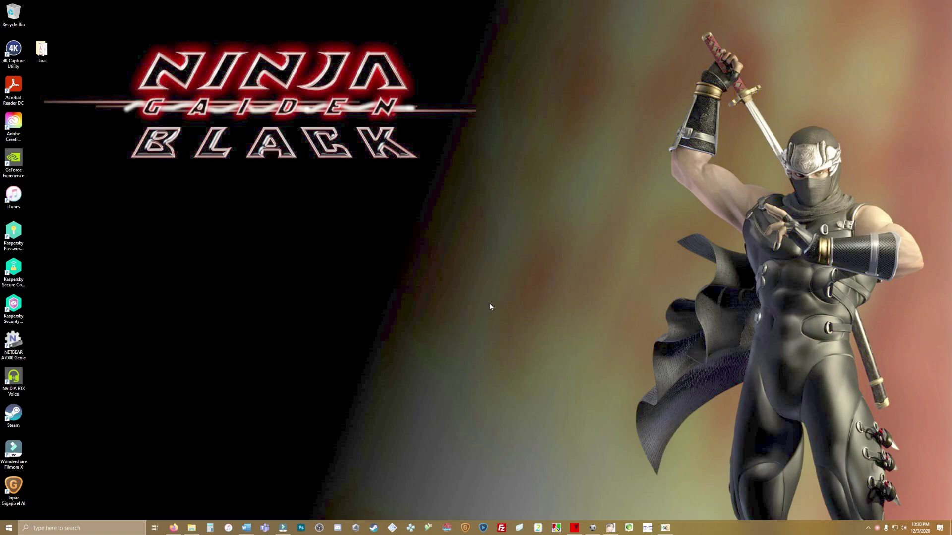
Open the modding tools FileZilla, HxD, Ninja Toolbox, AFSExplorer, Greed Xplorer and Photoshop.
click(501, 528)
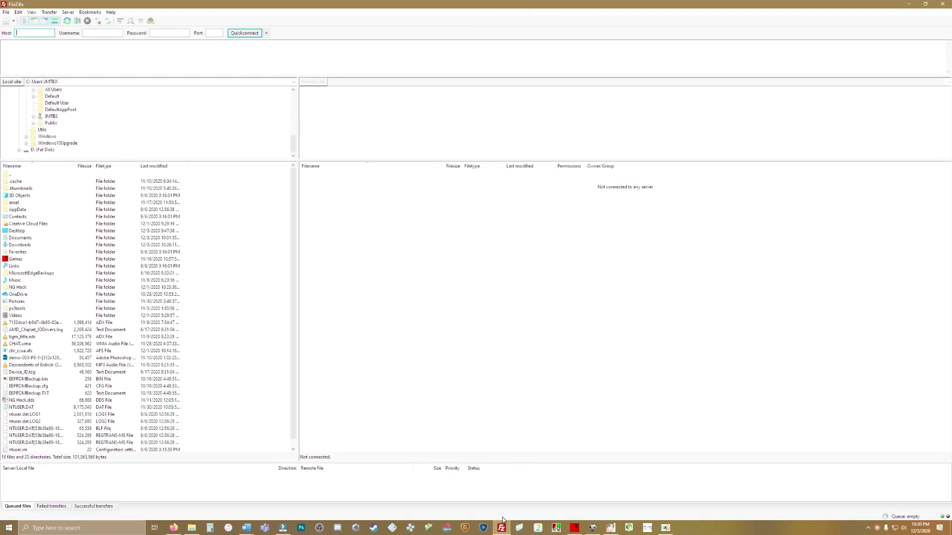
click(667, 528)
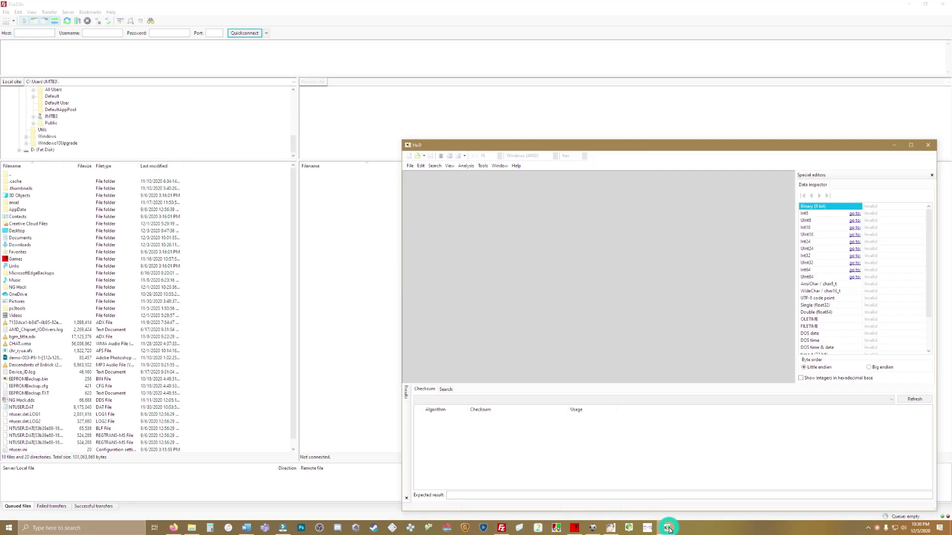
click(575, 528)
click(594, 530)
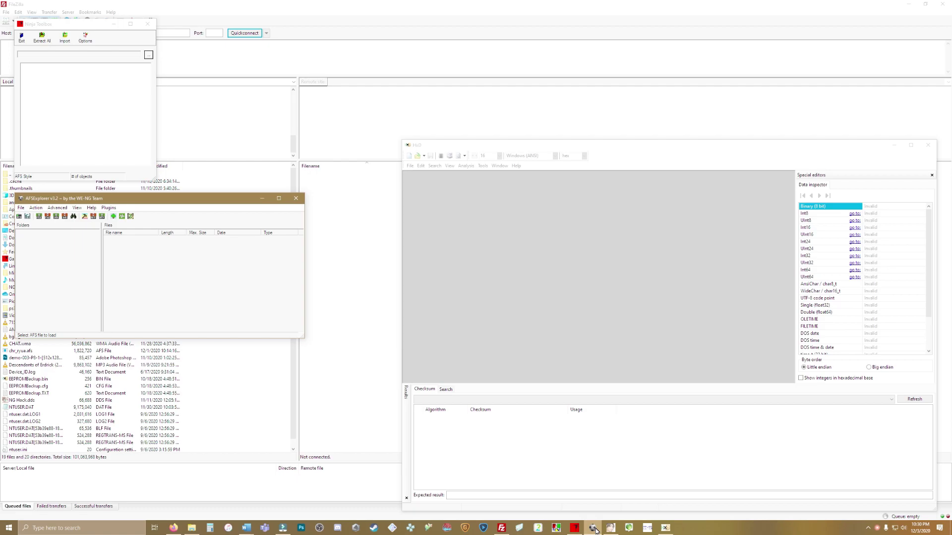
click(611, 528)
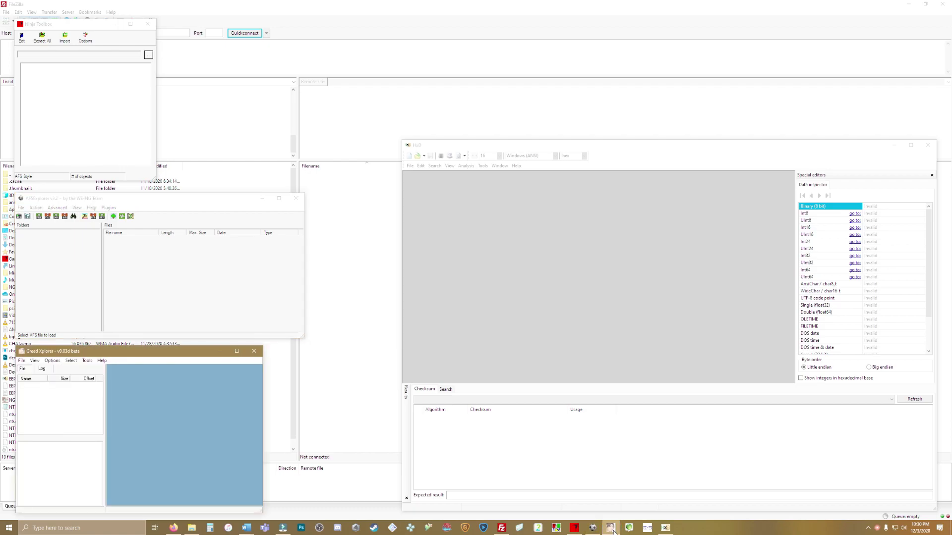
click(301, 528)
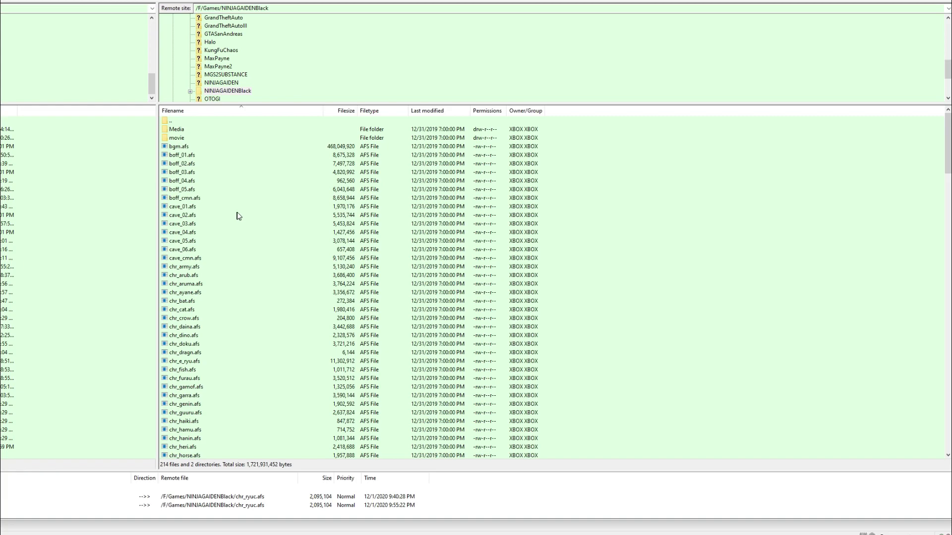
Browse the remote site from its root to the folder /F/Games/NINJAGAIDENBlack.
scroll(218, 84, up, 8)
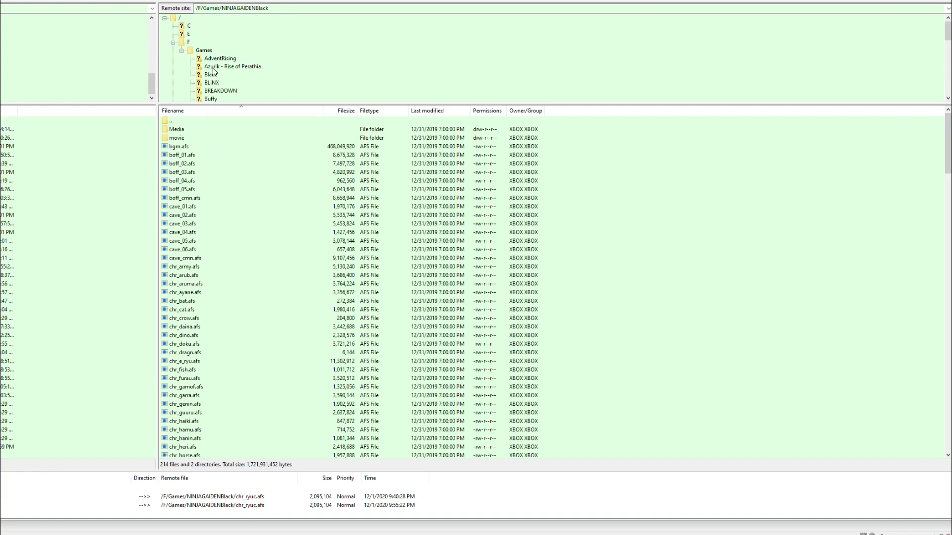
click(179, 18)
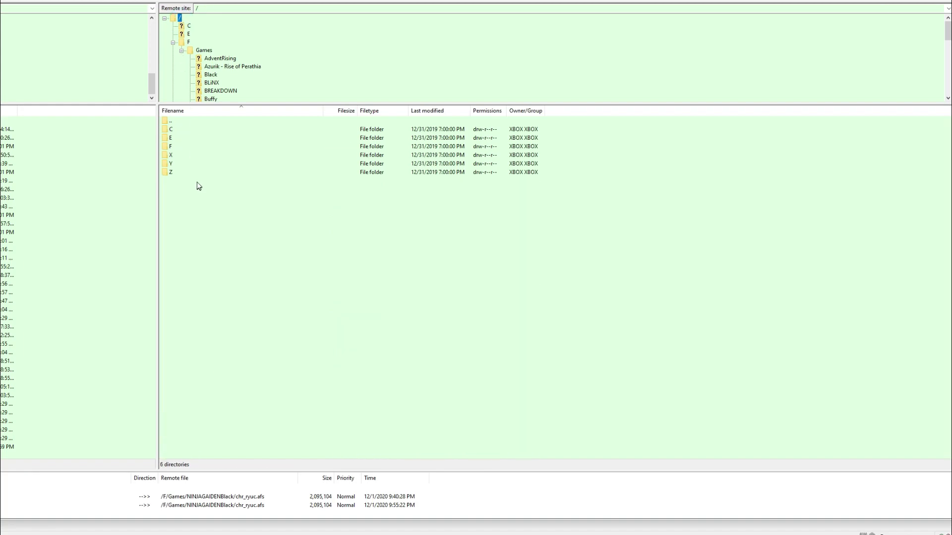
double_click(173, 147)
double_click(173, 130)
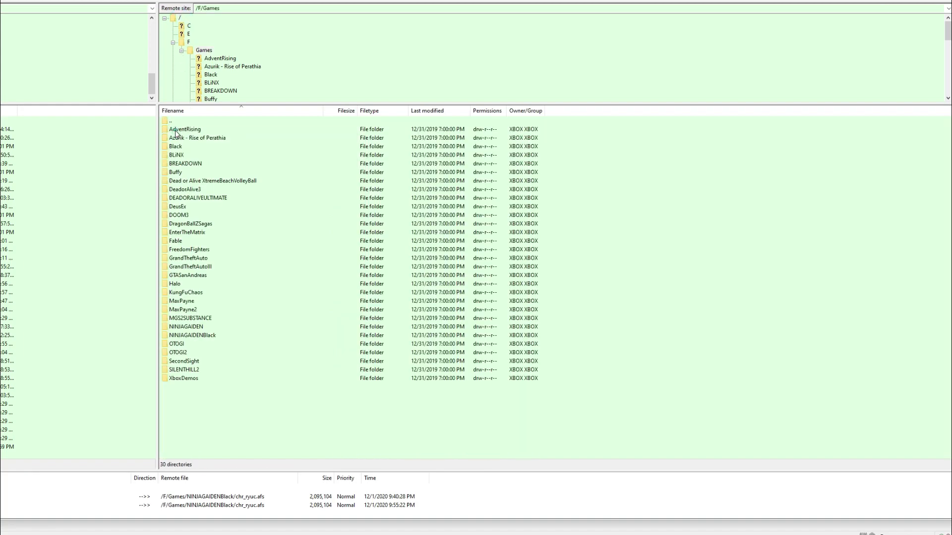
click(216, 336)
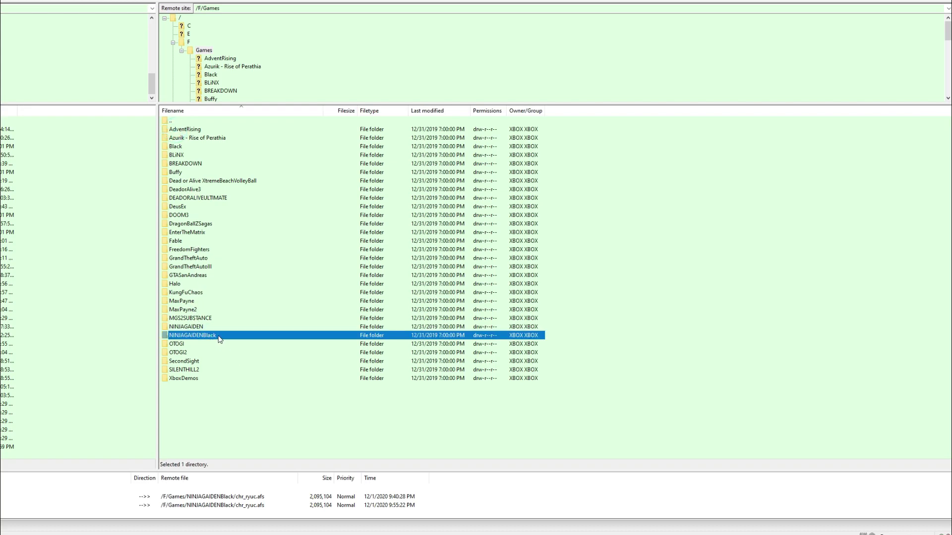
double_click(219, 337)
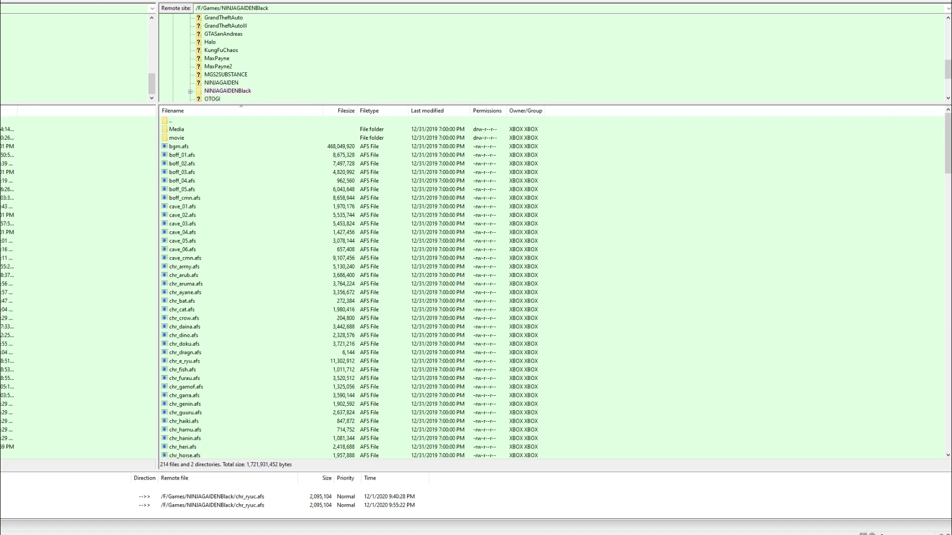
Locate and select the archive spr.afs in the remote NINJAGAIDENBlack folder.
drag(947, 138, 951, 421)
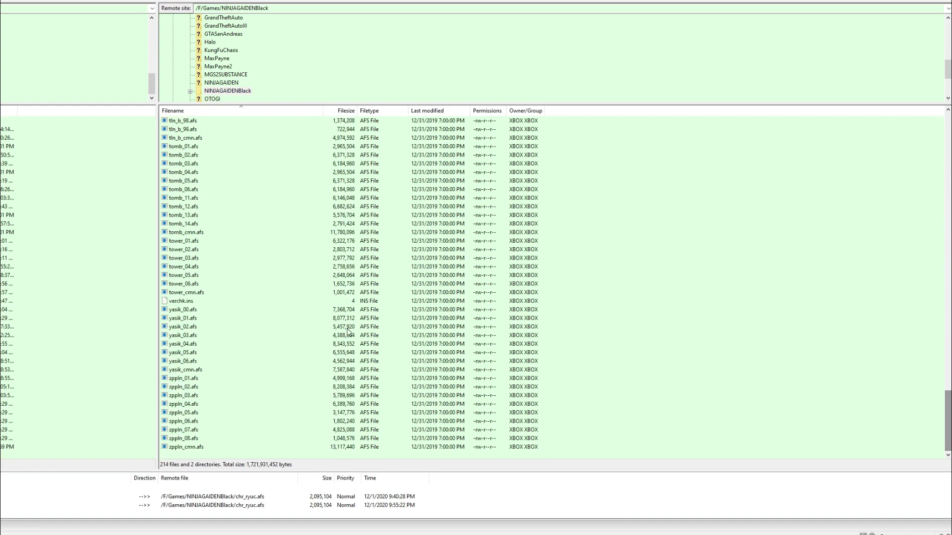
scroll(188, 193, up, 18)
scroll(188, 193, up, 3)
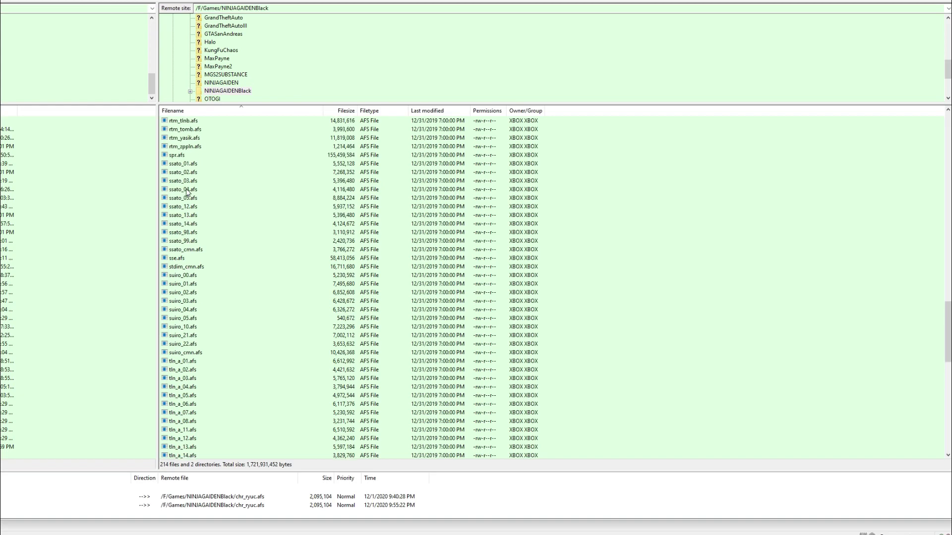
click(184, 155)
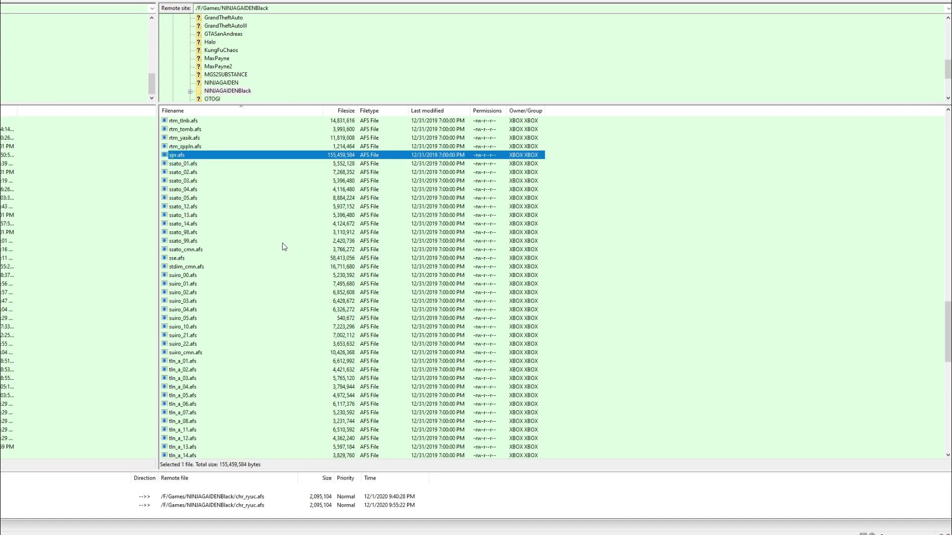
Look through the chr_ character archives in the remote folder and select chr_ryua.afs.
drag(945, 337, 945, 201)
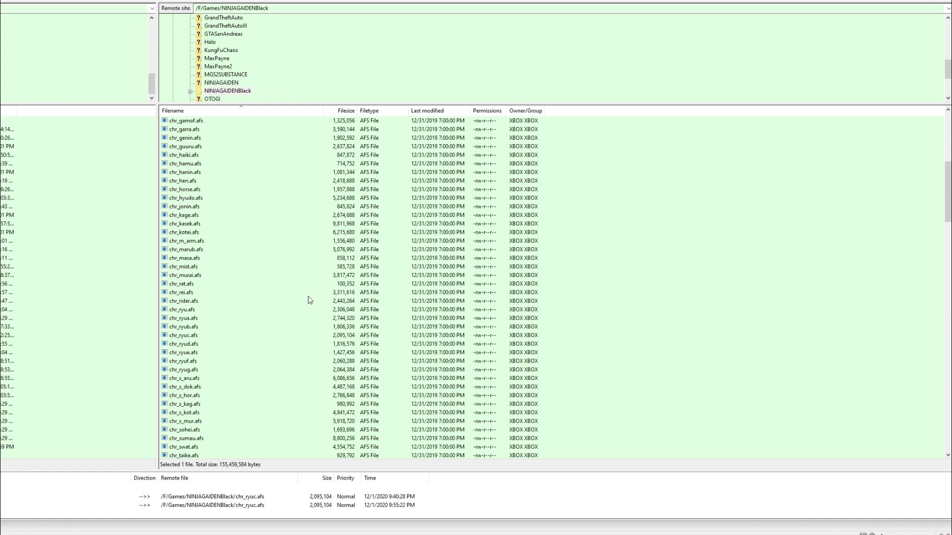
scroll(240, 347, down, 1)
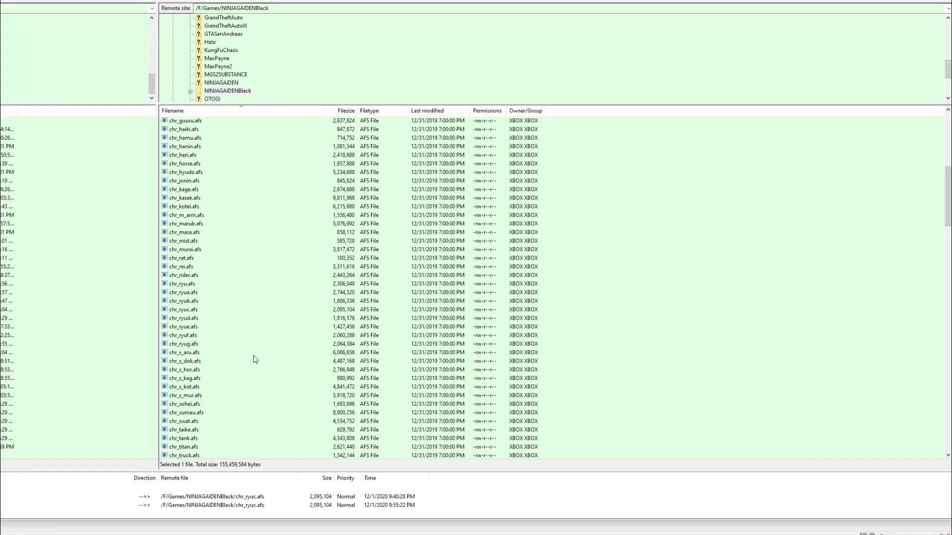
scroll(237, 355, up, 10)
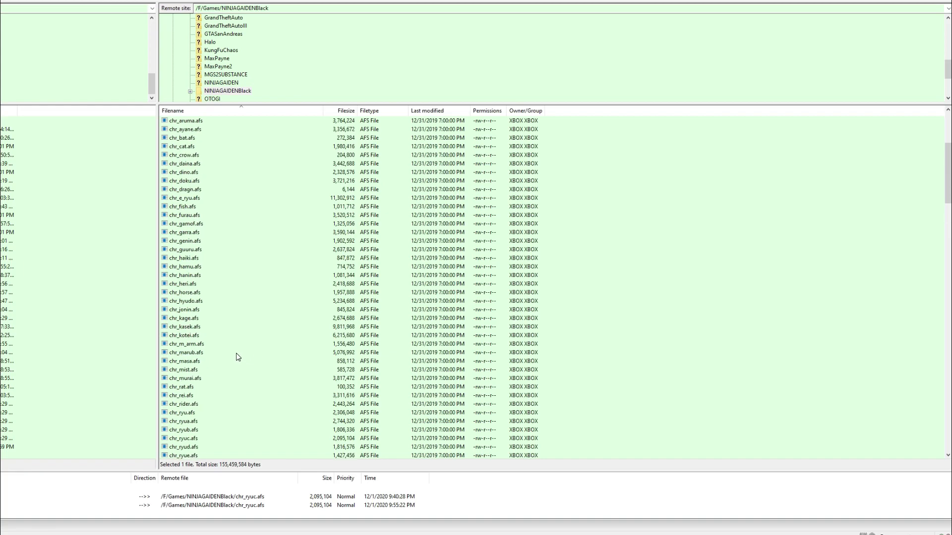
scroll(219, 308, down, 2)
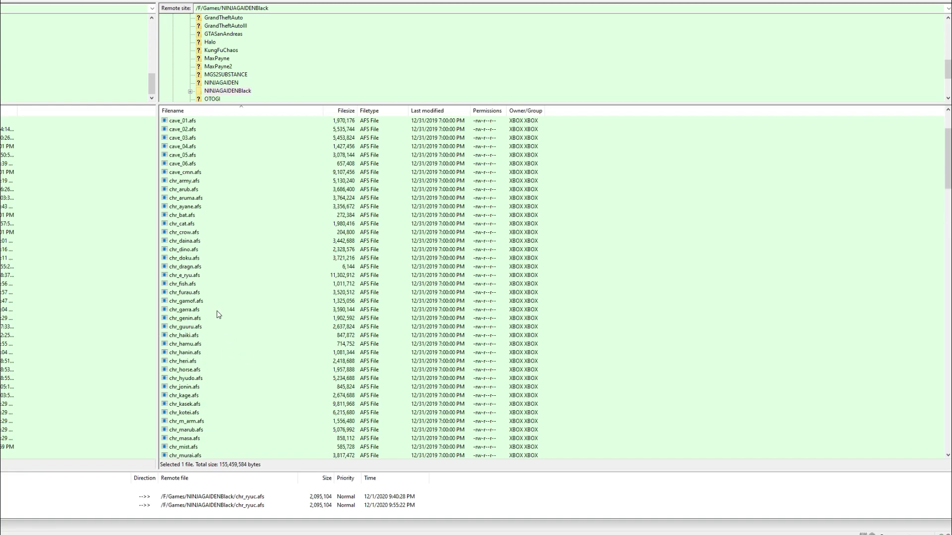
scroll(217, 326, down, 6)
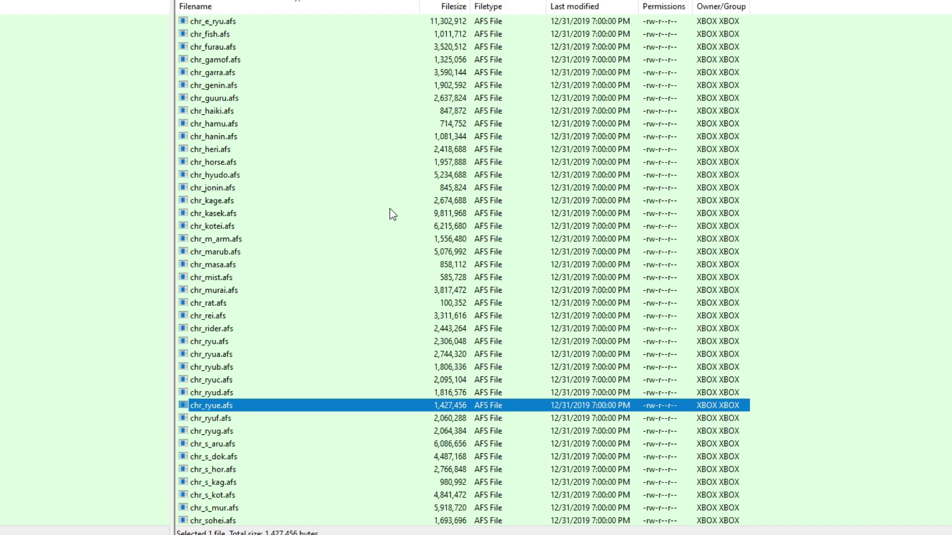
click(223, 355)
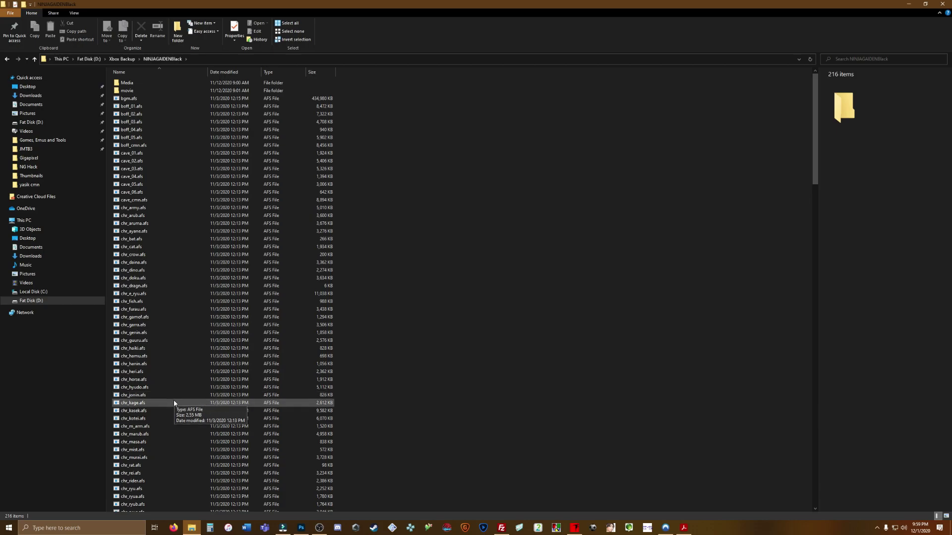
Select chr_ryua.afs in the local NINJAGAIDENBlack backup folder and copy it to the NG Hack folder.
scroll(174, 403, down, 5)
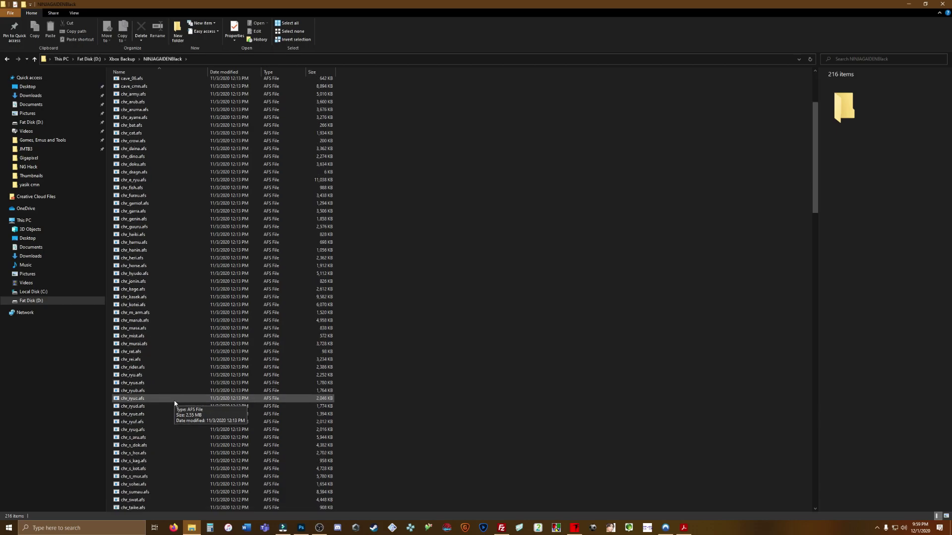
click(138, 383)
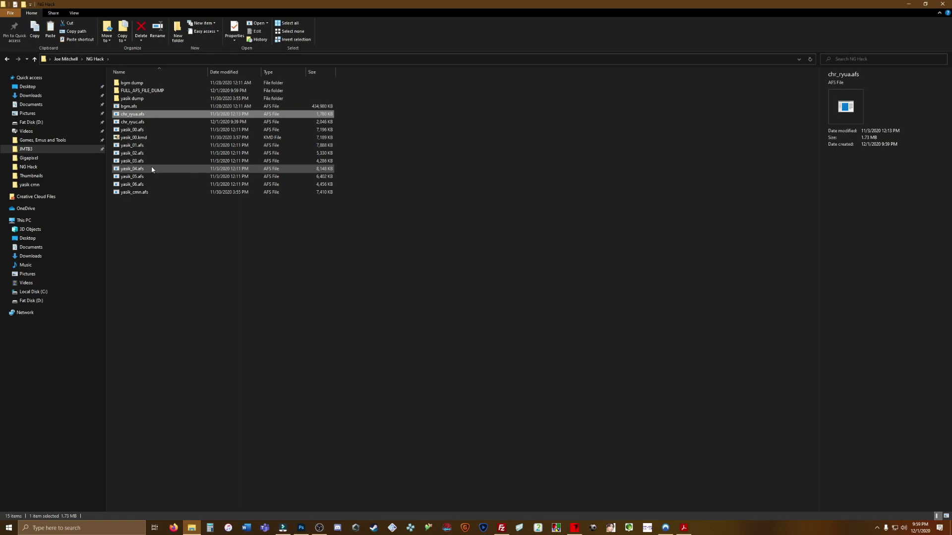
Switch to AFSExplorer and load chr_ryua.afs from the NG Hack folder.
click(574, 524)
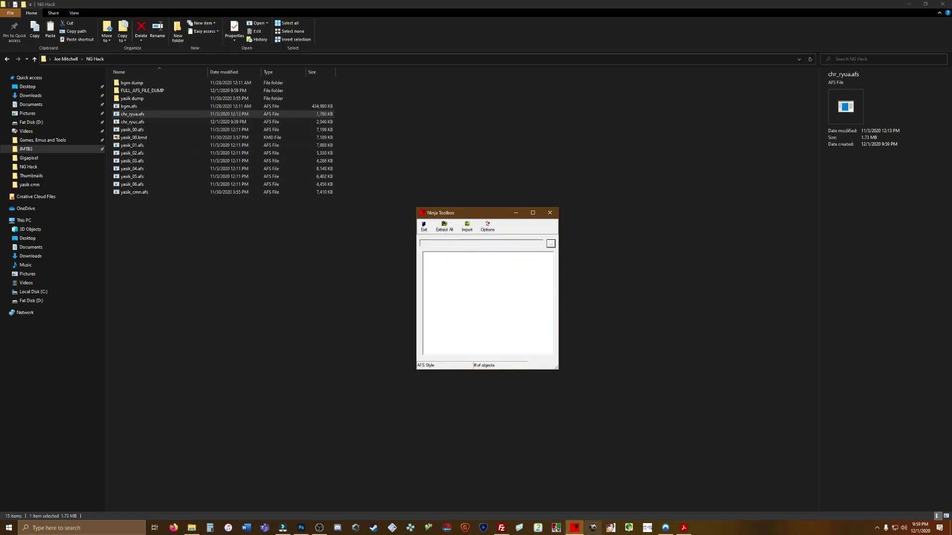
click(592, 529)
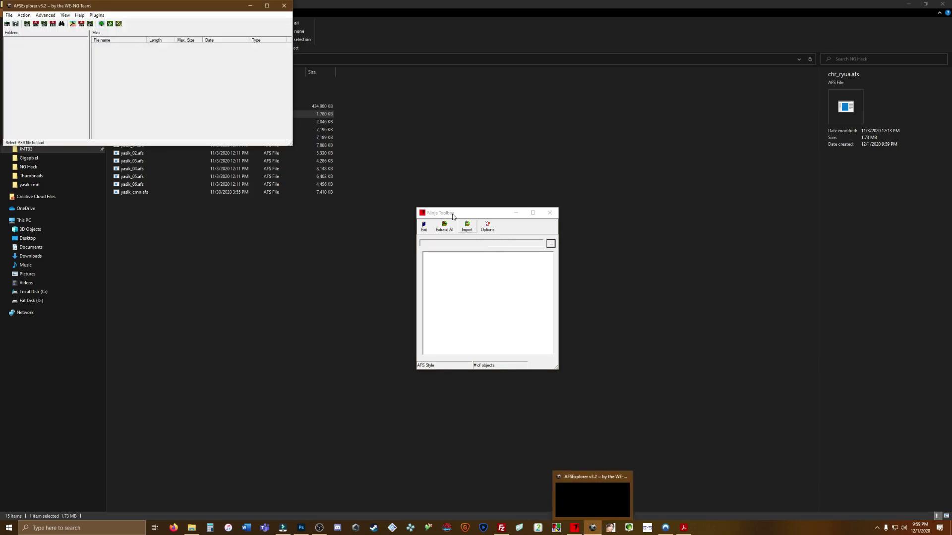
click(350, 243)
click(372, 251)
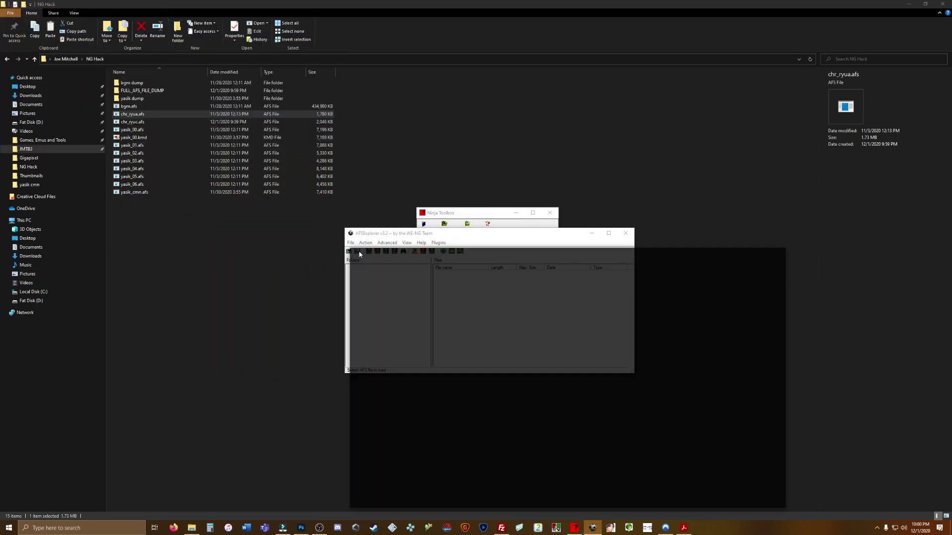
click(531, 290)
click(438, 378)
click(723, 501)
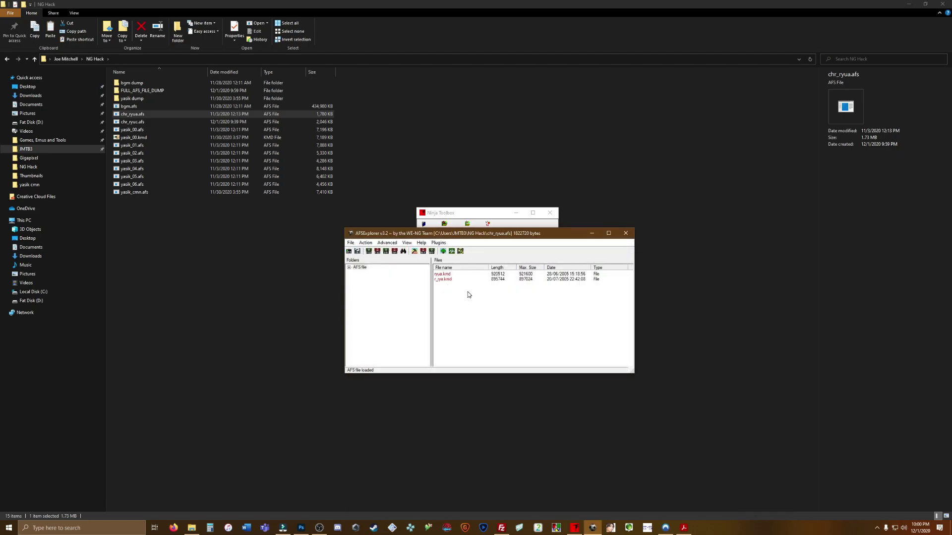
Export both ryua.kmd and r_rya.kmd from the archive into the FULL_AFS_FILE_DUMP folder.
right_click(441, 274)
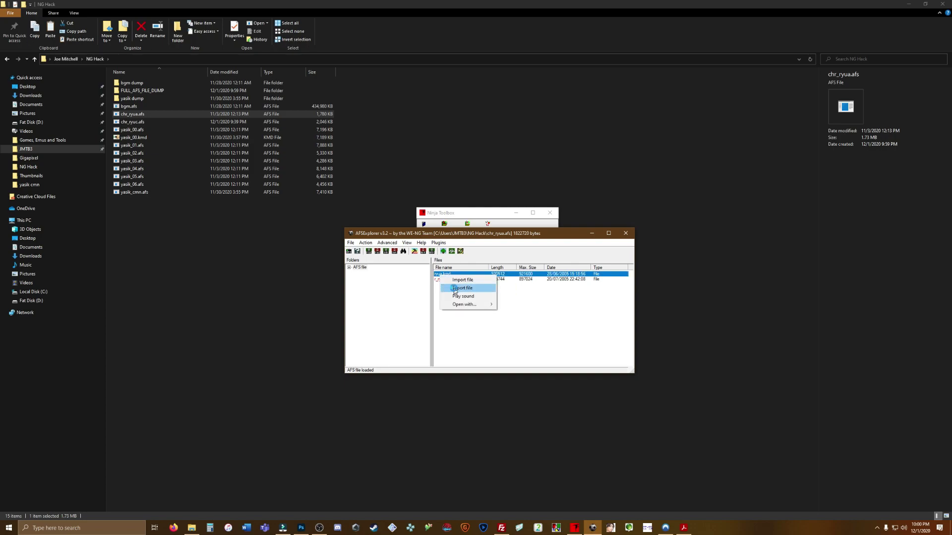
click(454, 291)
click(444, 316)
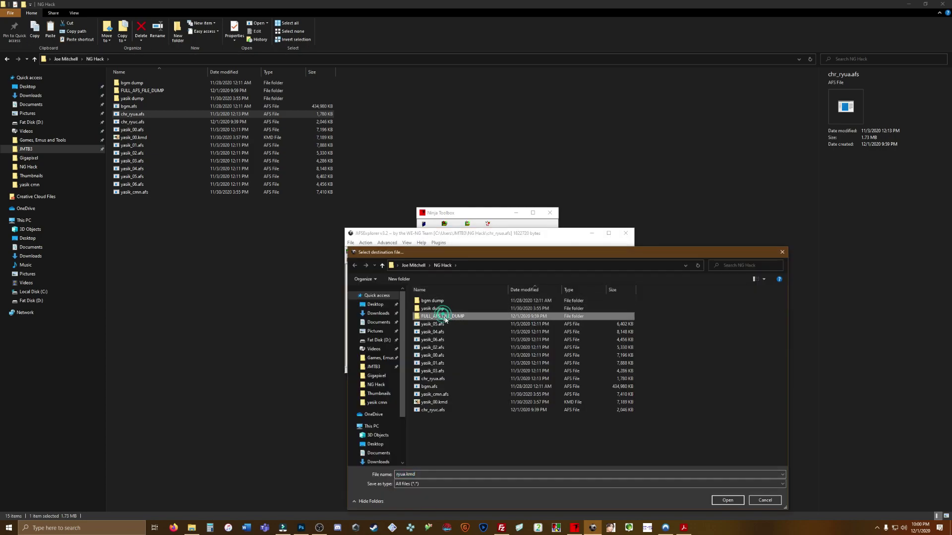
click(731, 502)
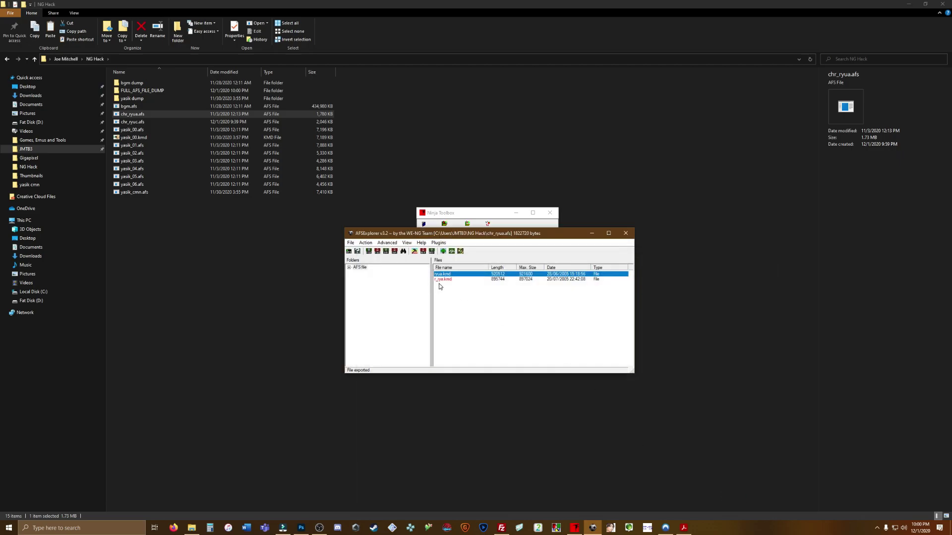
right_click(441, 279)
click(458, 291)
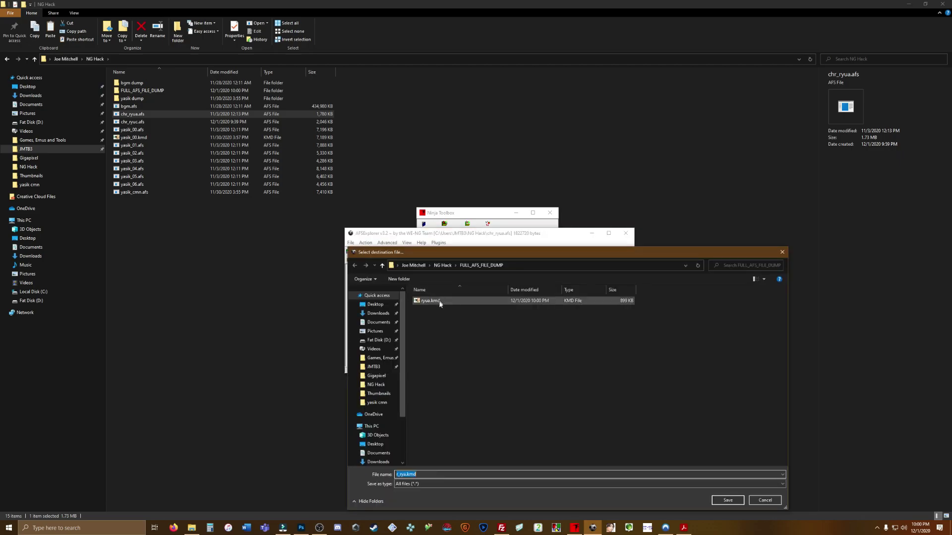
click(725, 501)
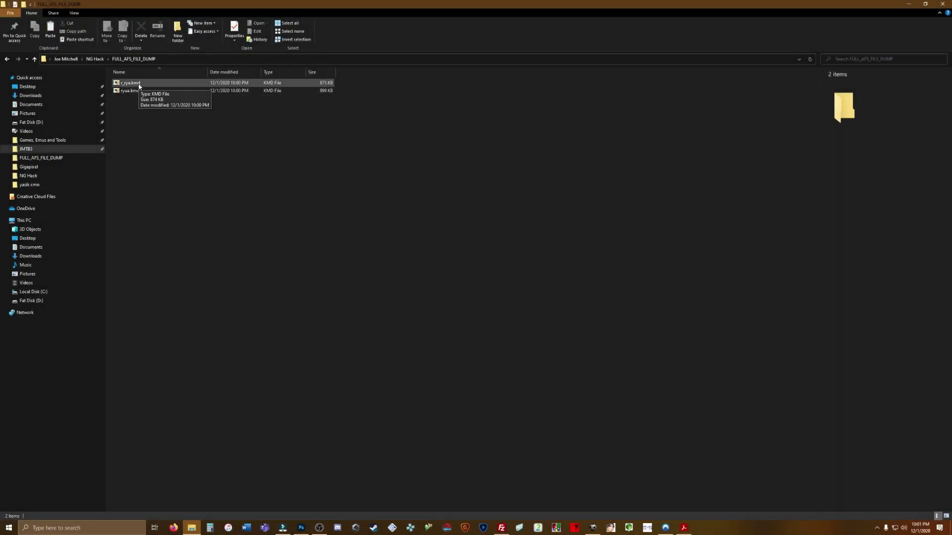
Open r_rya.kmd in HxD with 128 bytes per row and show only the decoded text column.
double_click(140, 85)
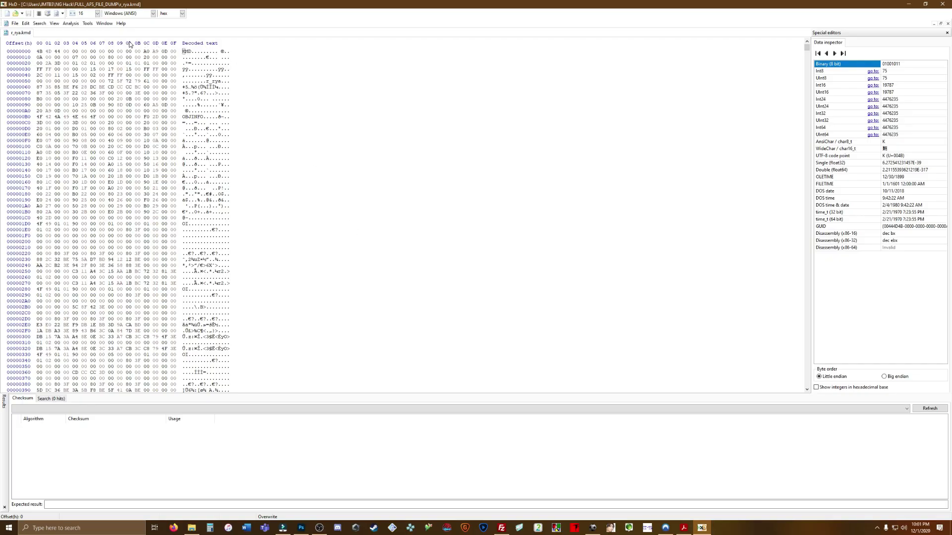
click(97, 14)
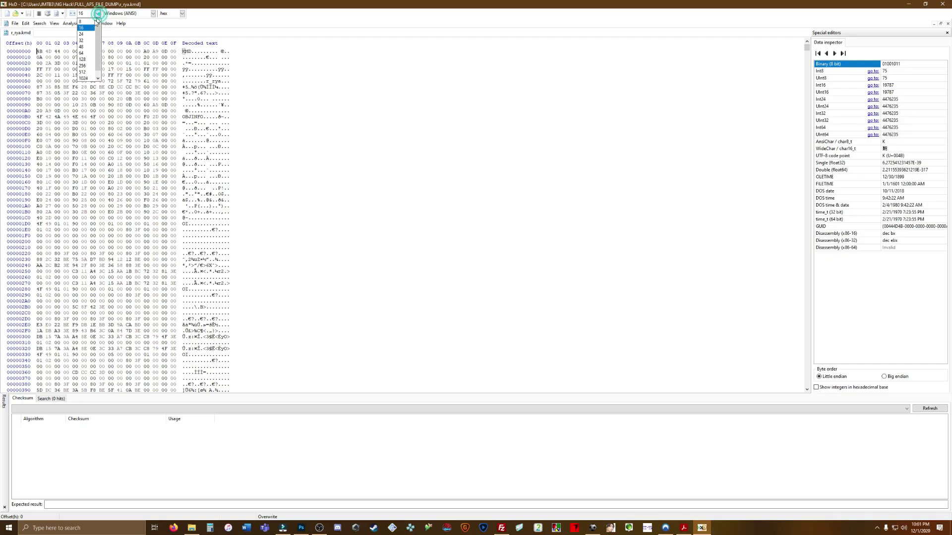
click(83, 58)
click(54, 23)
mouse_move(65, 62)
click(117, 68)
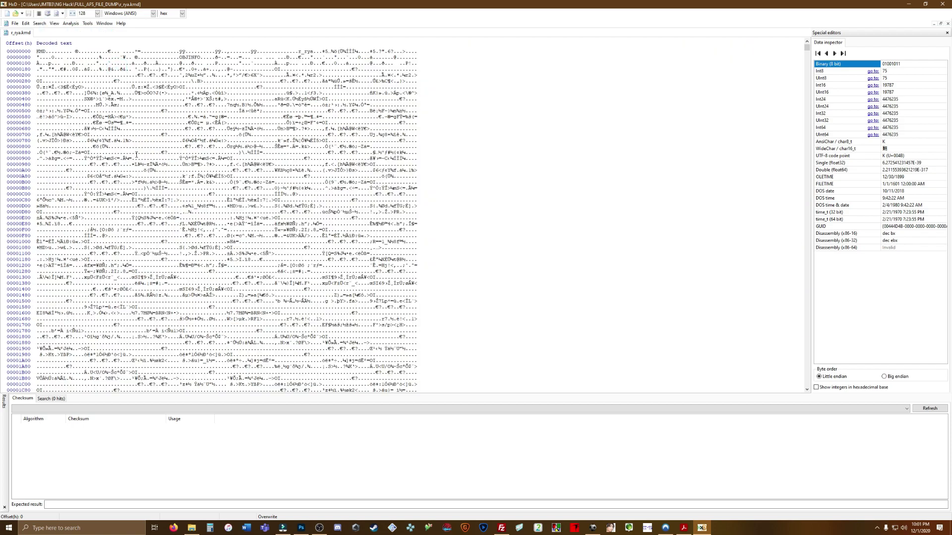
Locate the XPR0 header in r_rya.kmd and place the cursor at its start to read its offset.
scroll(136, 155, down, 15)
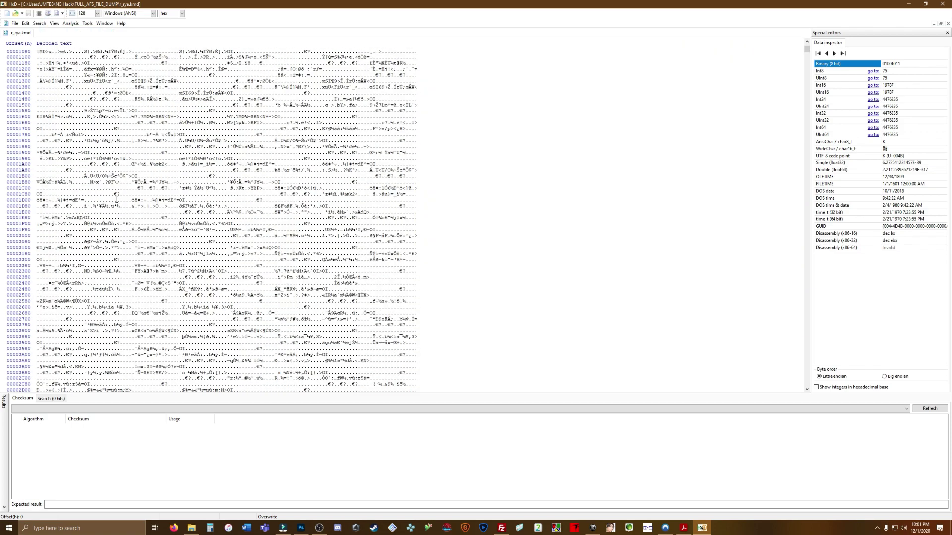
scroll(112, 204, down, 4)
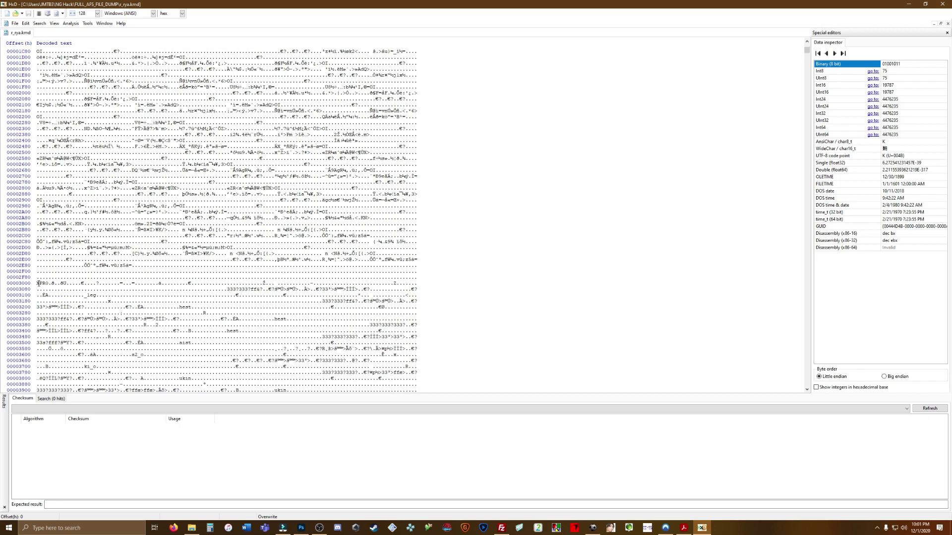
drag(37, 283, 46, 283)
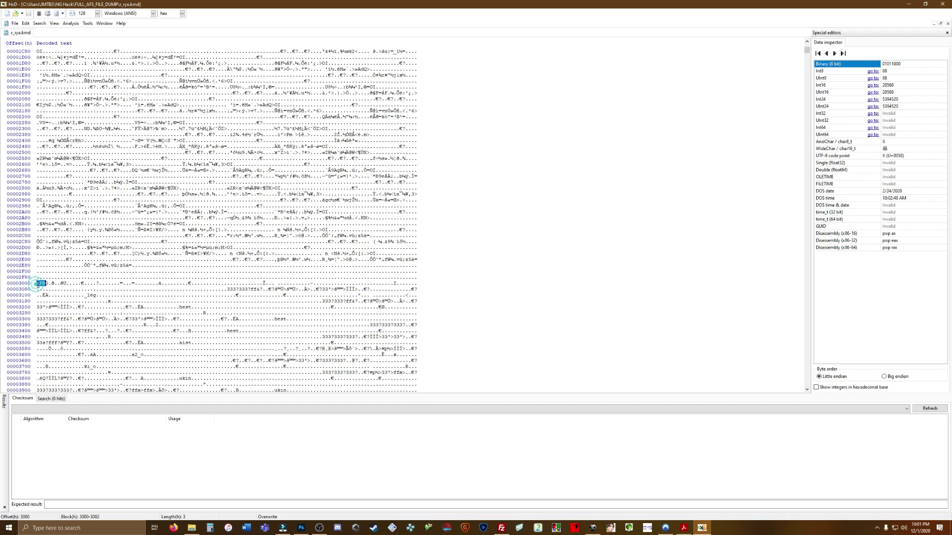
click(37, 283)
Delete the block from offset 0 with hex length 3000 ahead of the XPR0 header, then save and close the file.
click(26, 24)
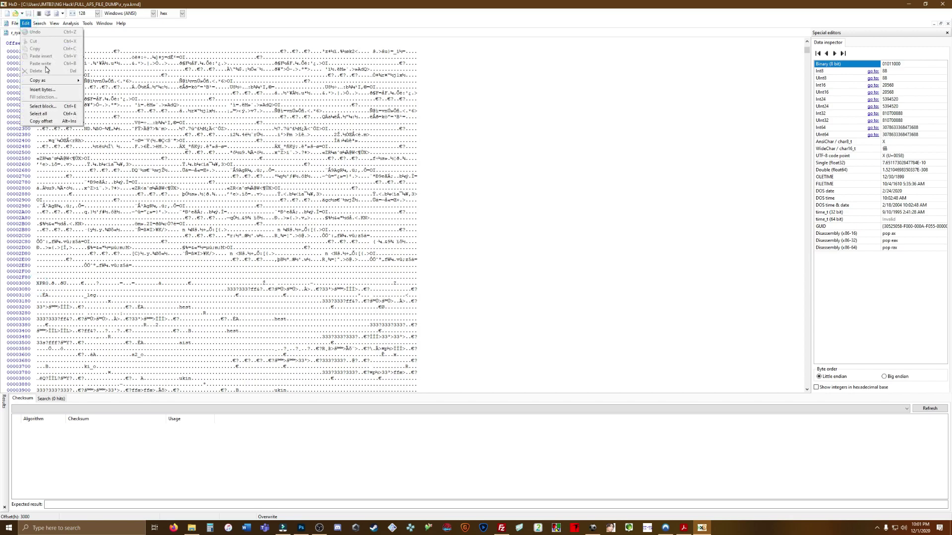
click(46, 107)
key(BackSpace)
key(alt+l)
text(300)
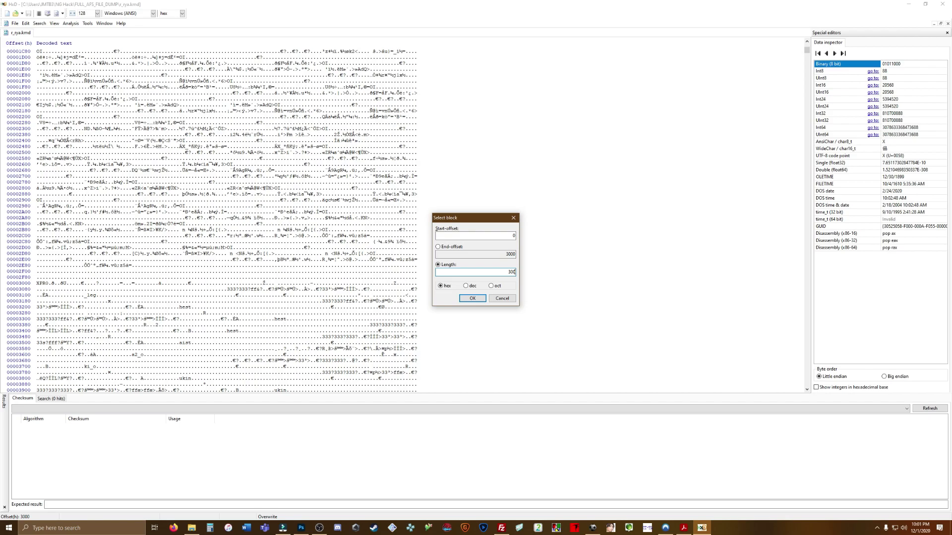
text(0)
key(Return)
key(Delete)
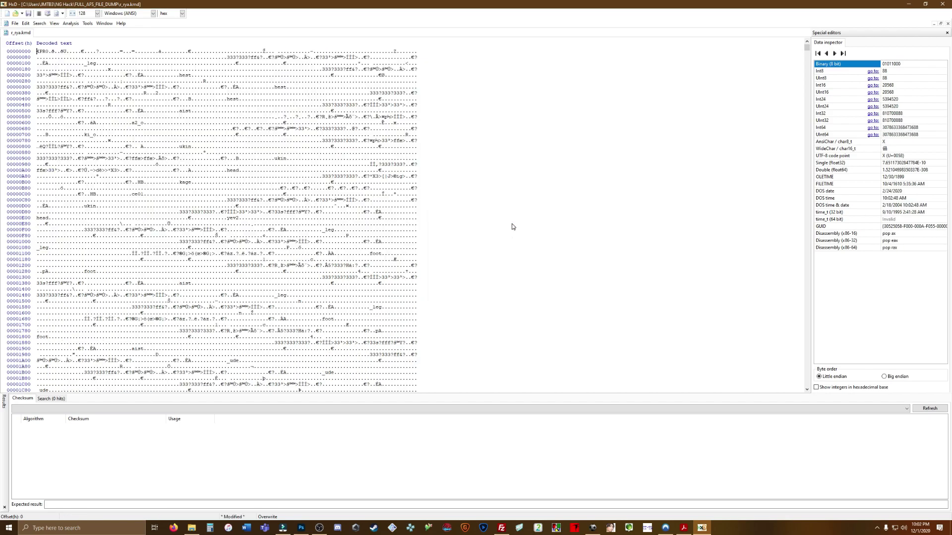
key(ctrl+s)
click(942, 4)
Rename the trimmed r_rya.kmd in FULL_AFS_FILE_DUMP as r_rya.xpr.
click(131, 83)
click(142, 84)
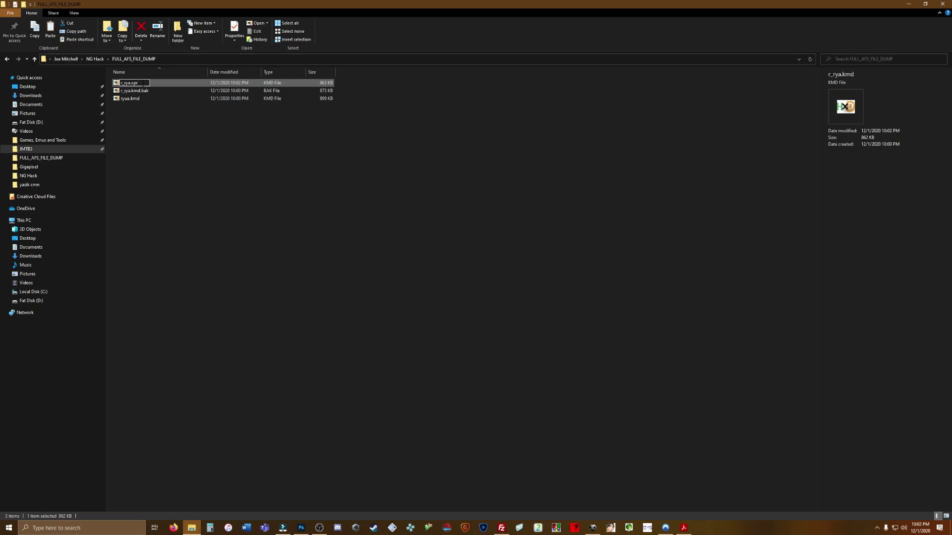
text(xpr)
key(Return)
key(Return)
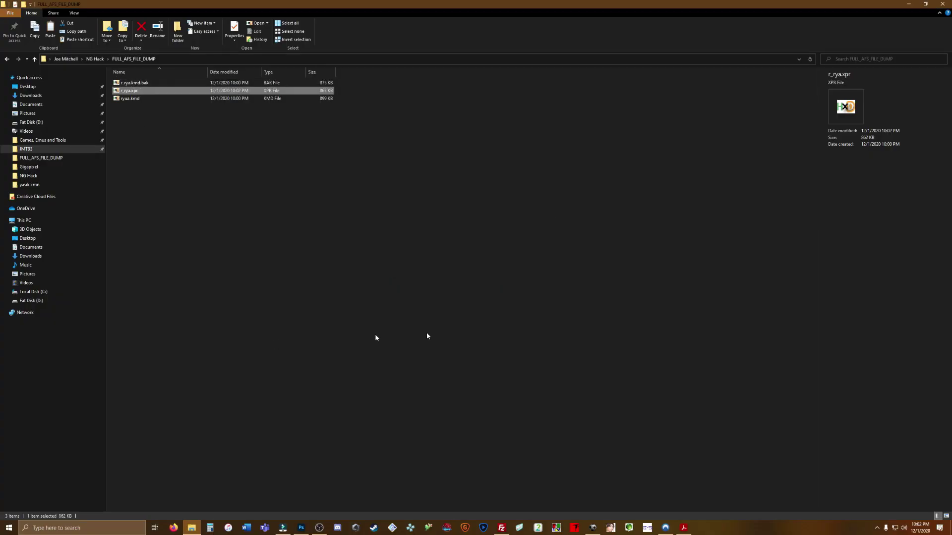
Switch to the XPR texture viewer and open r_rya.xpr from the FULL_AFS_FILE_DUMP folder.
click(611, 528)
click(574, 189)
click(6, 12)
click(47, 39)
click(7, 12)
click(15, 20)
double_click(362, 250)
click(336, 244)
click(470, 344)
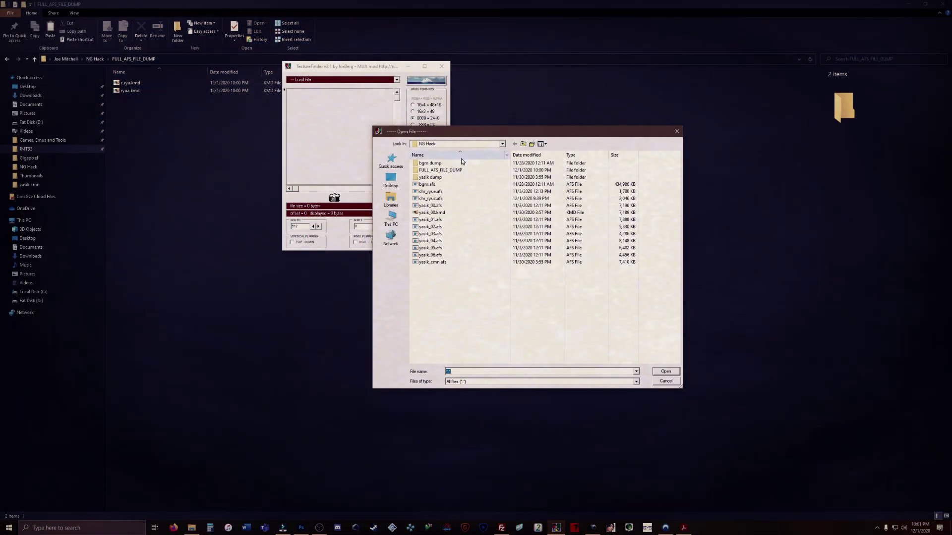
Load ryua.kmd from FULL_AFS_FILE_DUMP in TextureFinder and examine its textures in DXT1 format.
click(440, 170)
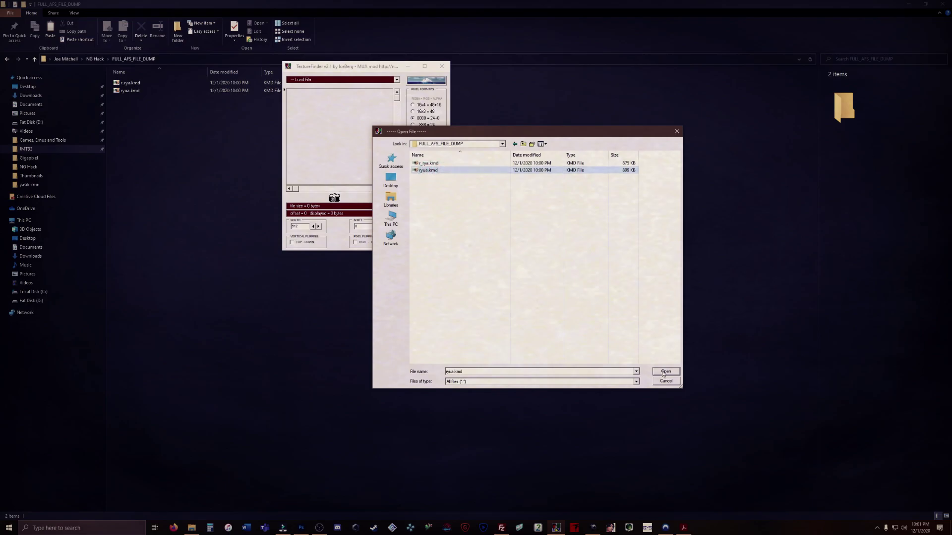
click(655, 371)
click(425, 66)
click(914, 158)
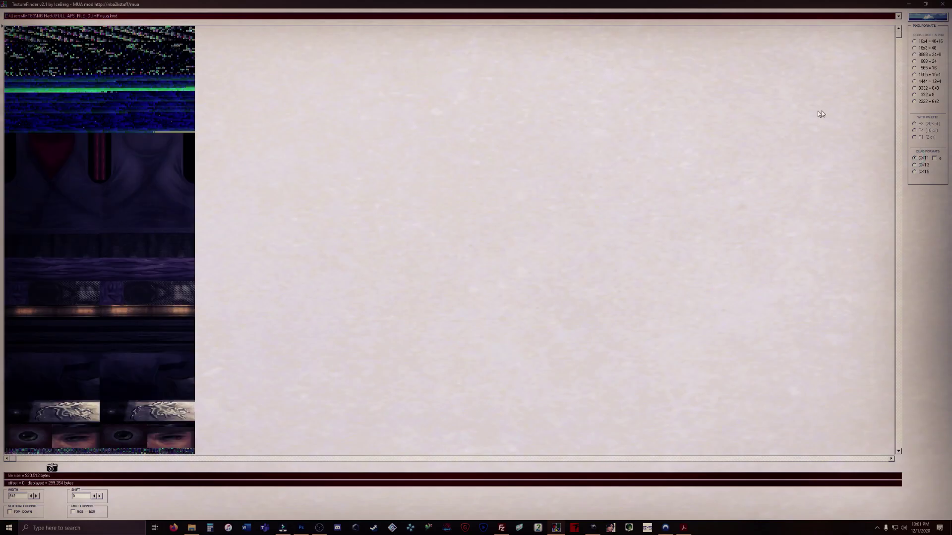
drag(898, 31, 897, 59)
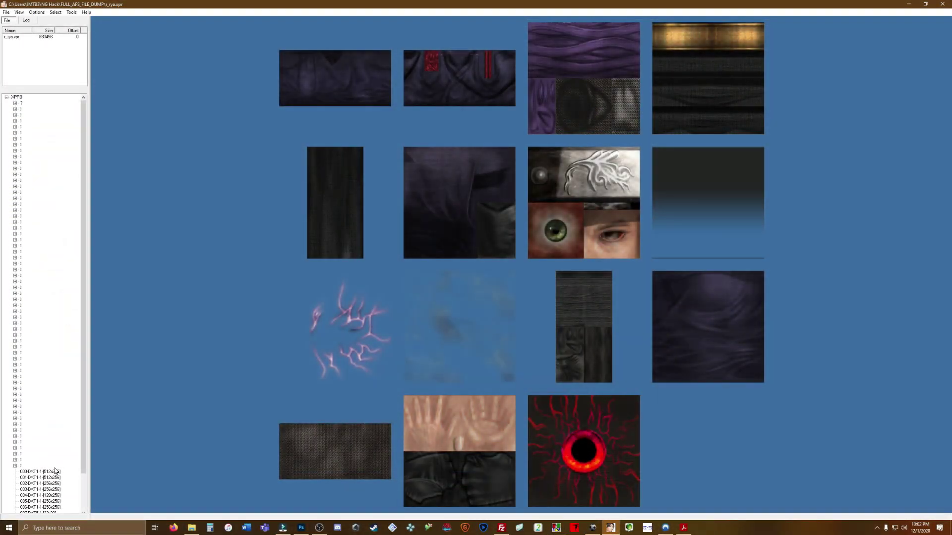
Export the 000-DXT1-1-[512x256] texture from r_rya.xpr as a DDS file into FULL_AFS_FILE_DUMP.
scroll(83, 459, down, 3)
click(49, 430)
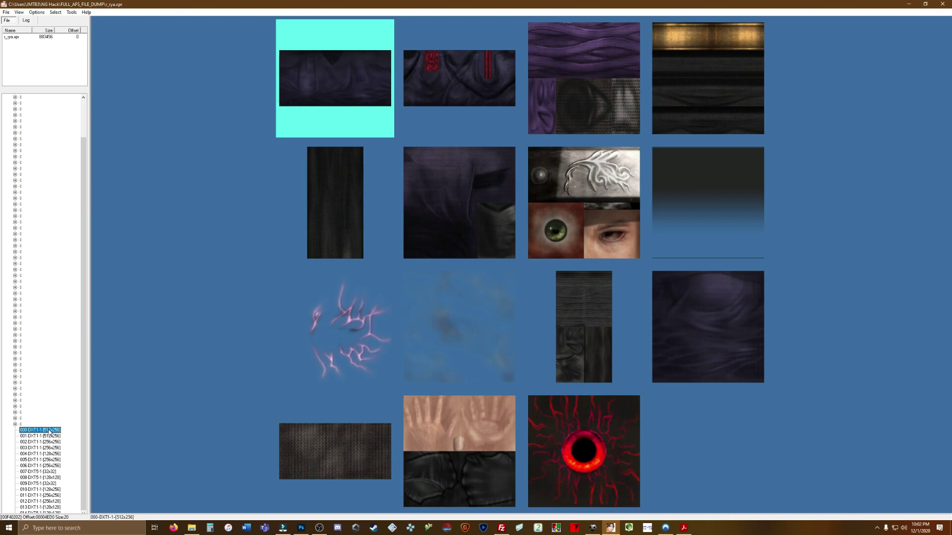
right_click(50, 430)
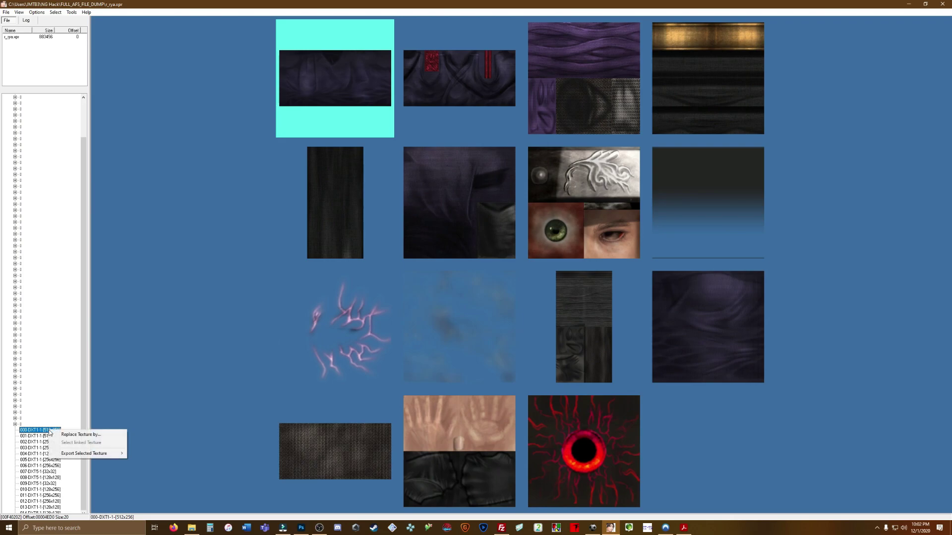
mouse_move(83, 453)
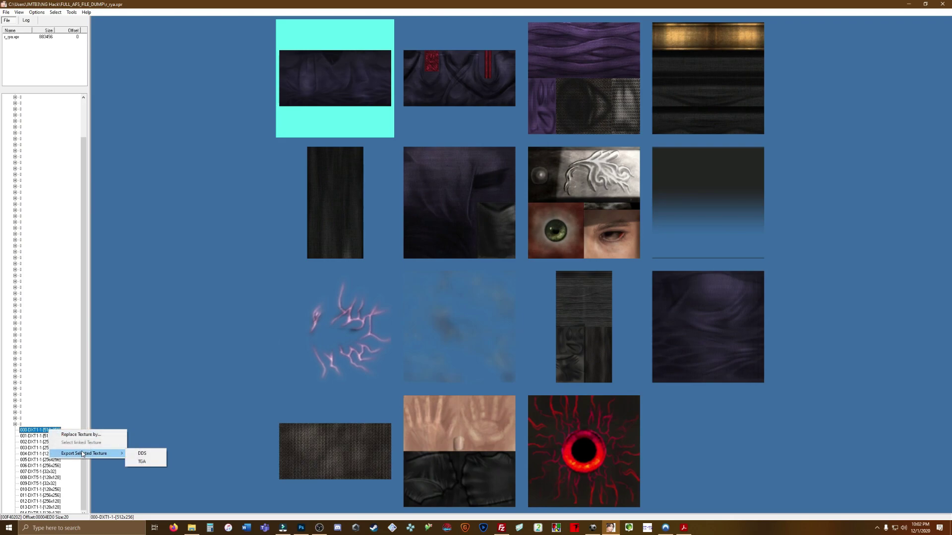
click(146, 454)
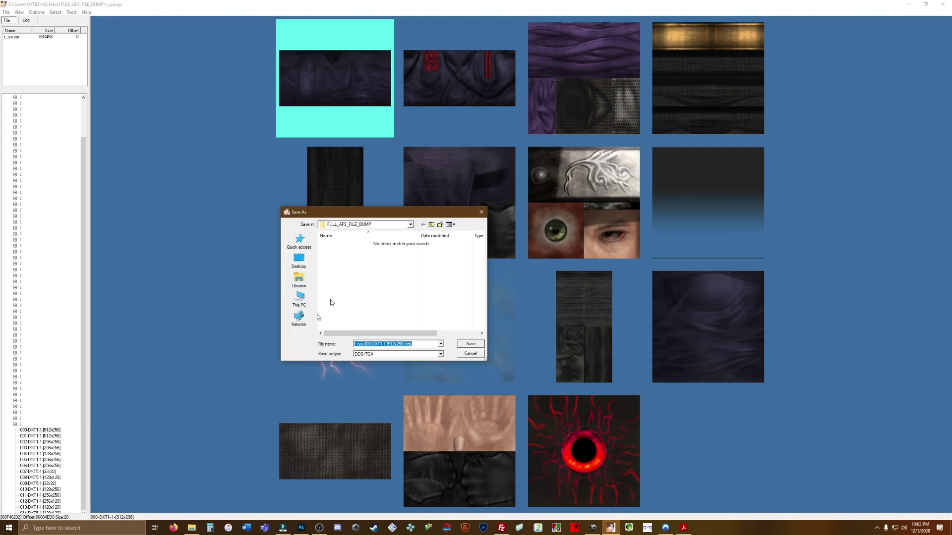
click(476, 346)
Select the 001-DXT1-1-[512x256] texture and export it as a DDS file.
right_click(55, 437)
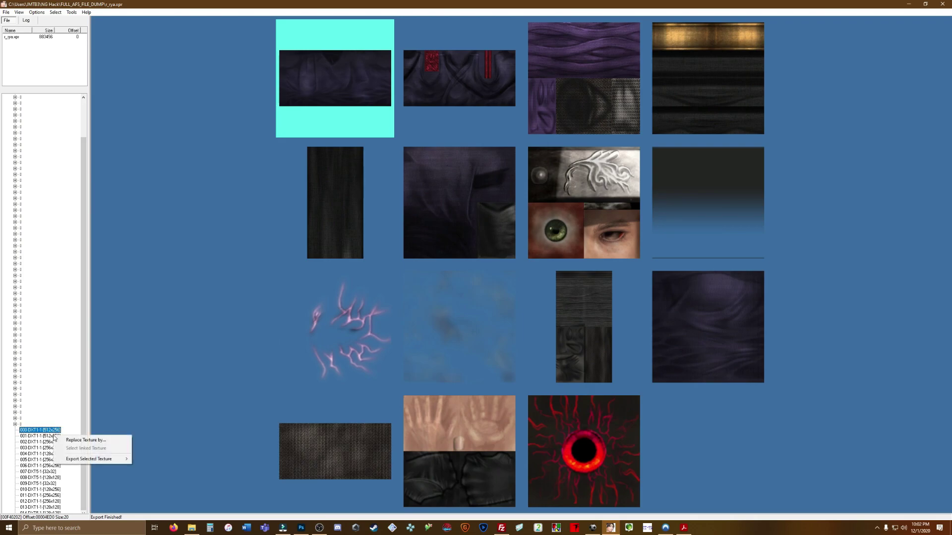
click(53, 437)
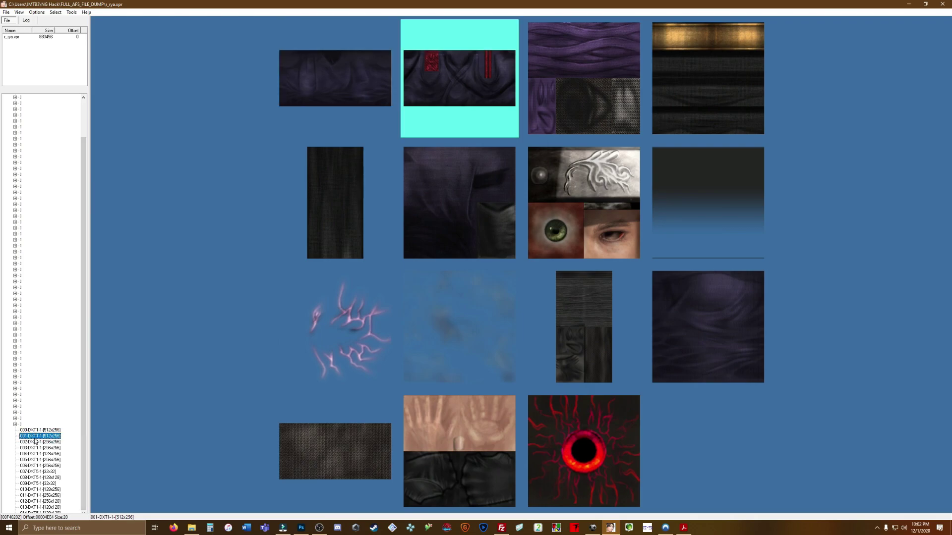
right_click(49, 438)
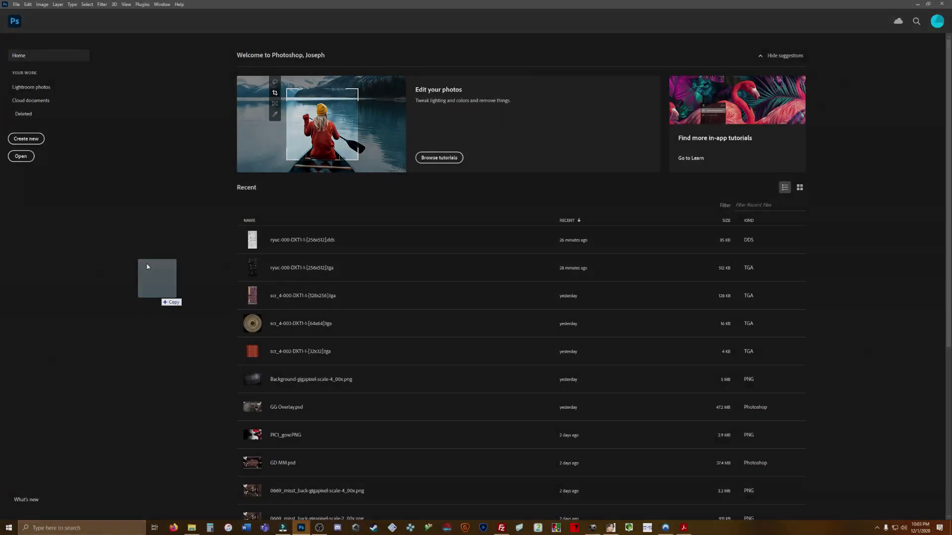
Open r_rya-000-DXT1-1-[512x256].dds in Photoshop and briefly try inverting its colours before restoring them.
drag(147, 267, 147, 267)
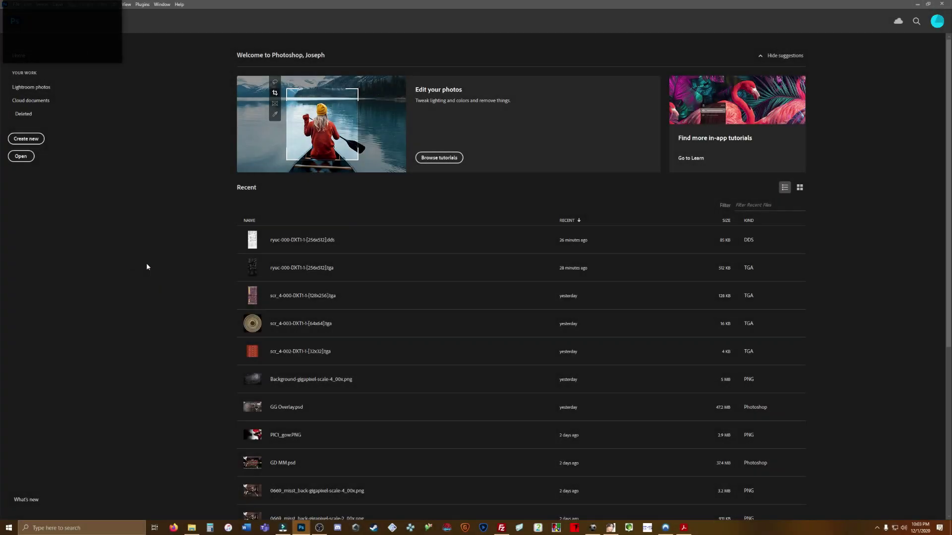
click(102, 54)
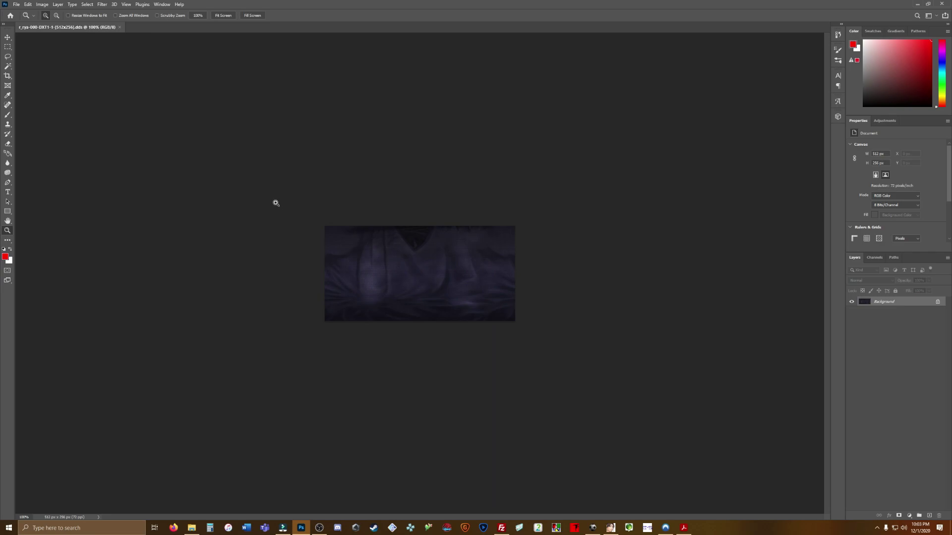
key(ctrl+i)
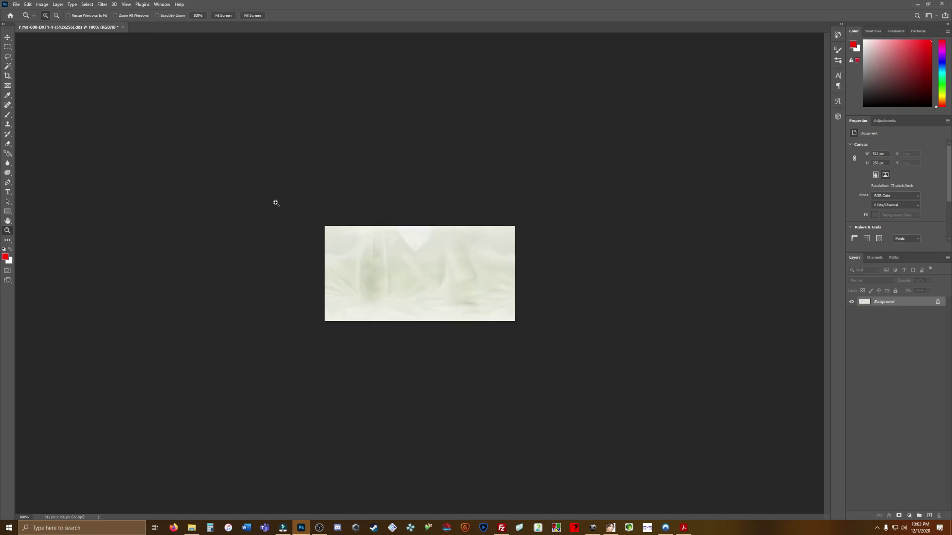
key(ctrl+i)
Recolour the texture dark red with a colorized Hue/Saturation adjustment, using hue 360, increased saturation and lightness -1.
click(42, 4)
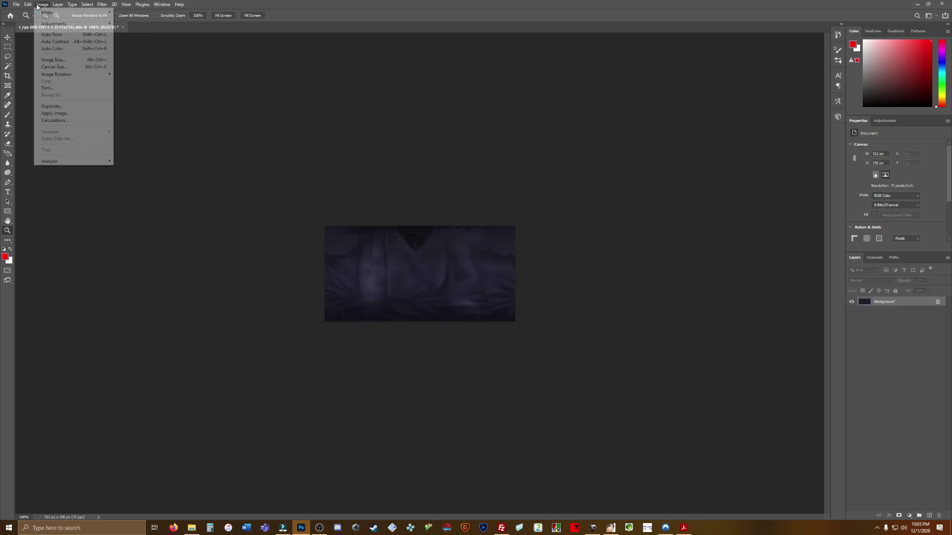
mouse_move(44, 25)
click(144, 63)
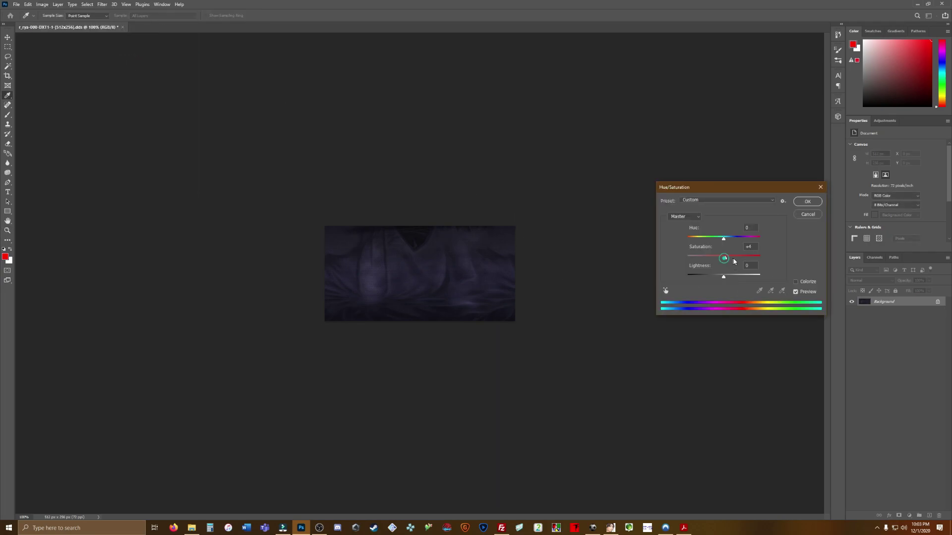
key(alt+o)
drag(706, 260, 776, 238)
click(723, 276)
click(755, 246)
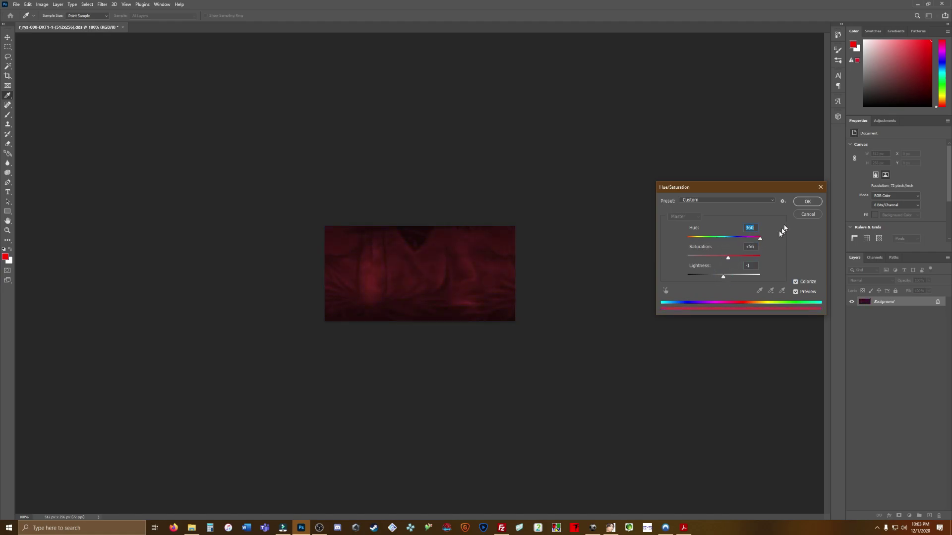
click(807, 201)
Save the red texture as r_rya-000-DXT1-1-[512x256].dds through the NVIDIA Texture Tools Exporter in BC1 format.
key(z)
click(13, 5)
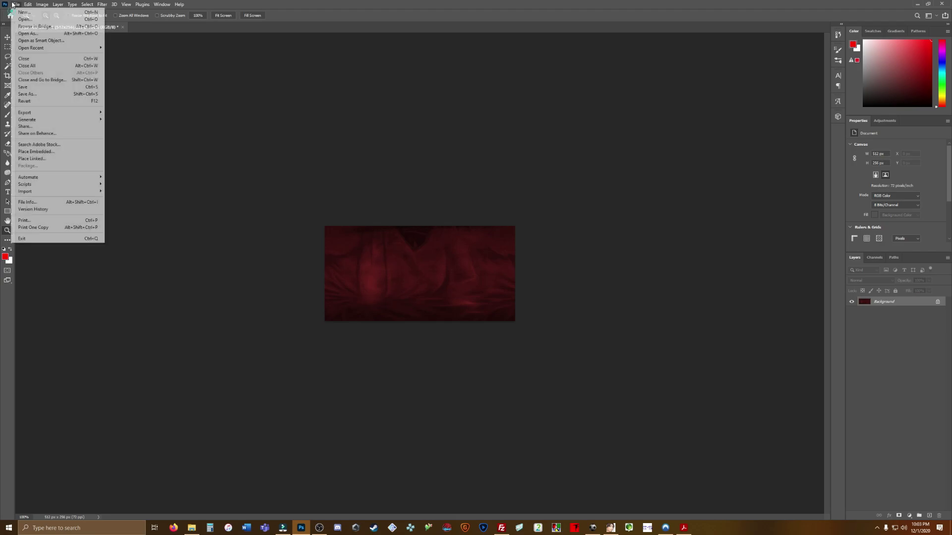
click(31, 94)
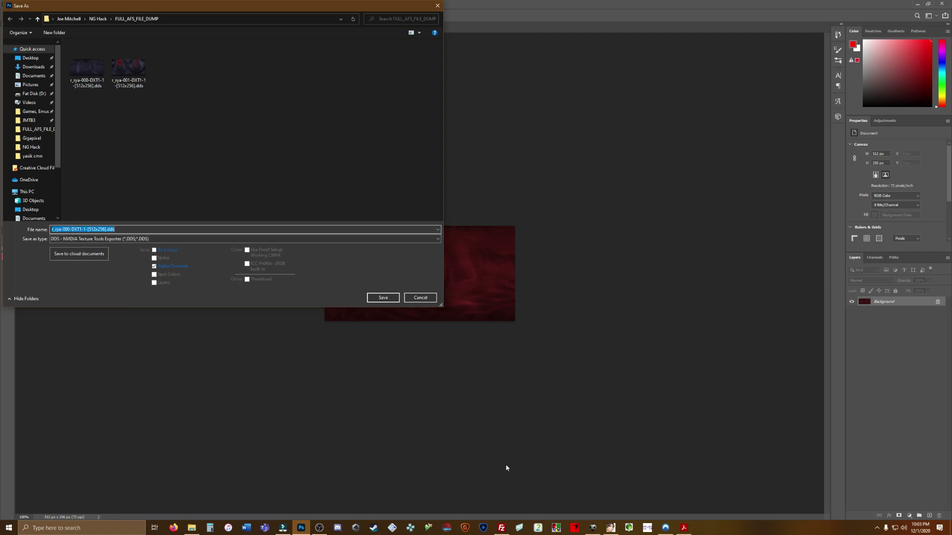
click(611, 528)
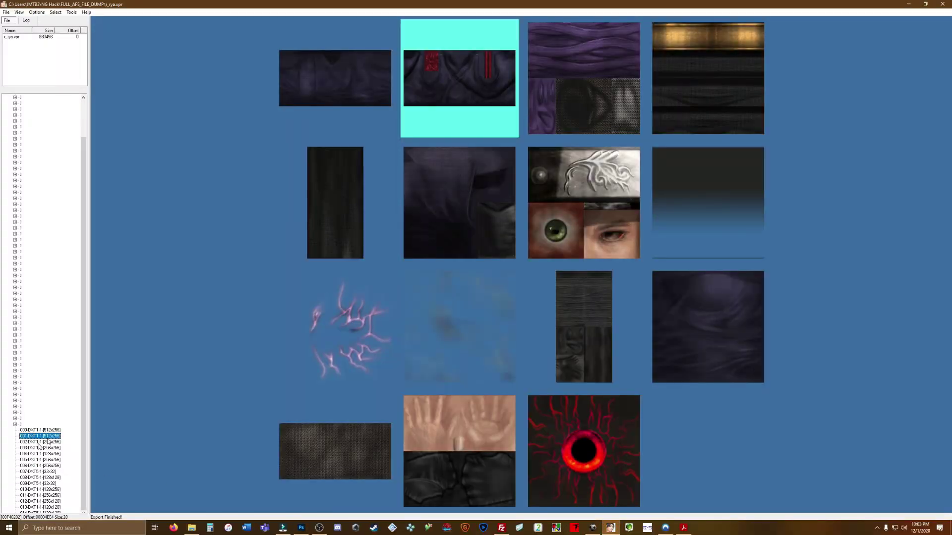
click(908, 4)
click(394, 296)
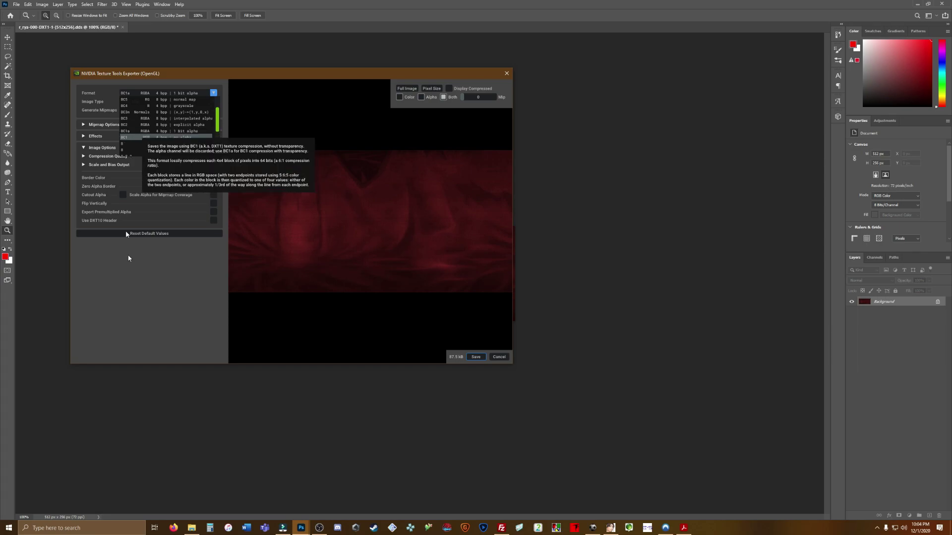
click(162, 307)
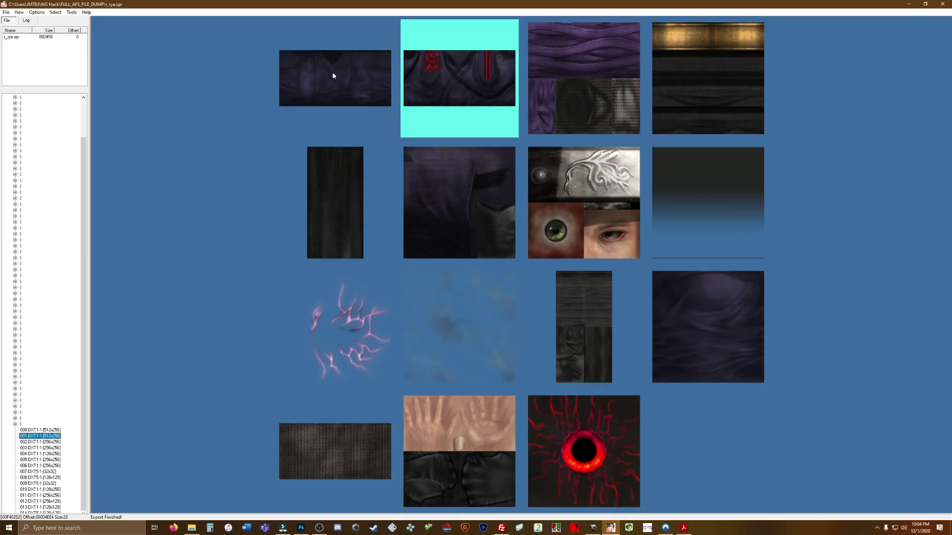
Replace the 000-DXT1-1-[512x256] texture in r_rya.xpr with the red r_rya-000-DXT1-1-[512x256].dds and save the injection.
click(332, 72)
right_click(39, 431)
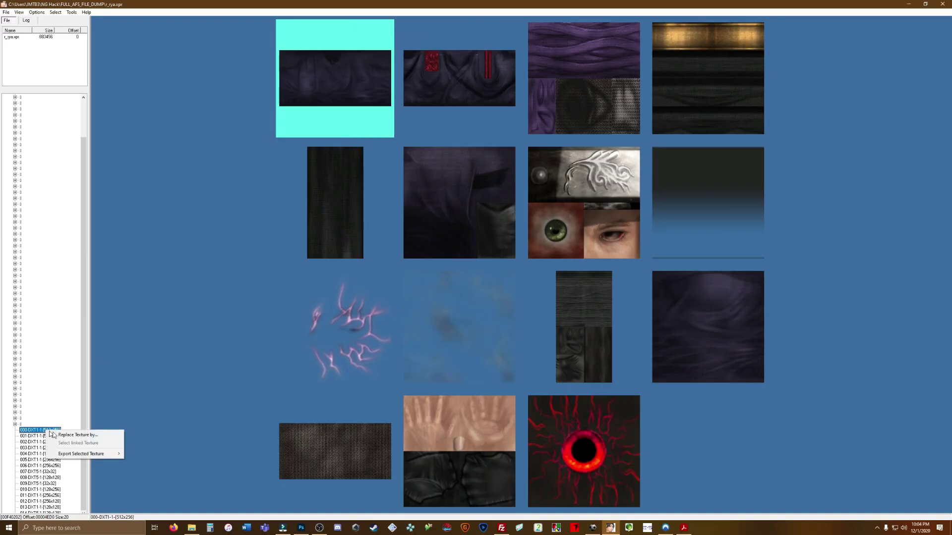
click(50, 444)
click(347, 262)
click(470, 344)
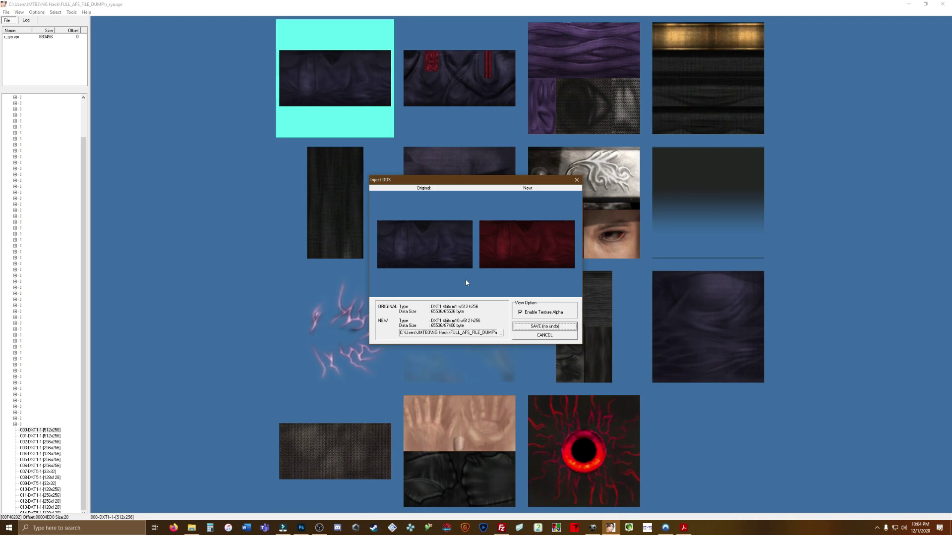
click(534, 326)
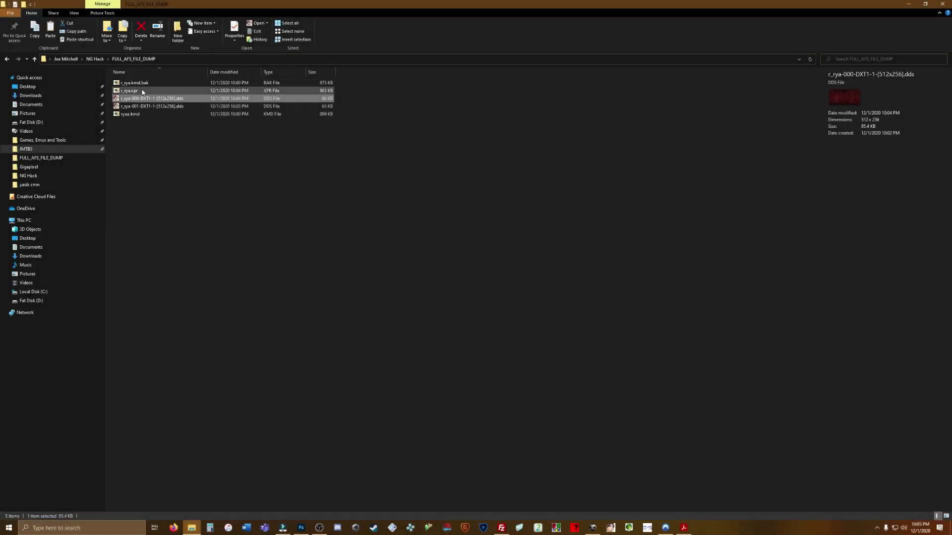
Open r_rya.kmd.bak in the HxD hex editor, select the header block 0-2FFF (length 3000 hex) and copy it.
click(142, 92)
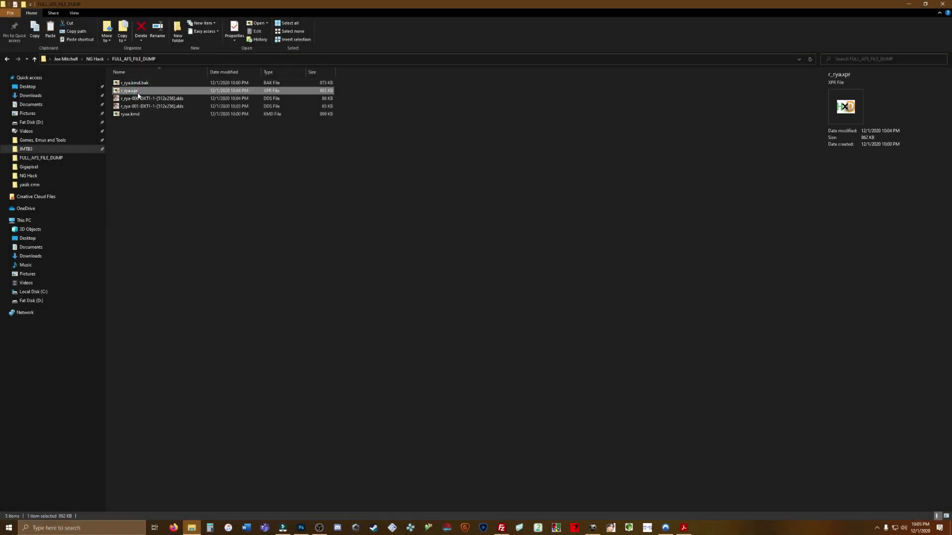
double_click(142, 83)
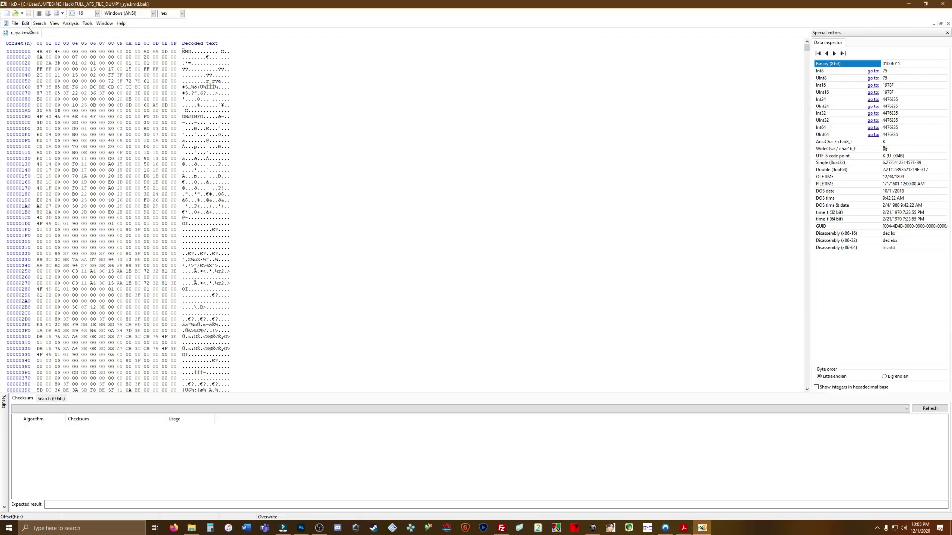
click(25, 23)
click(50, 103)
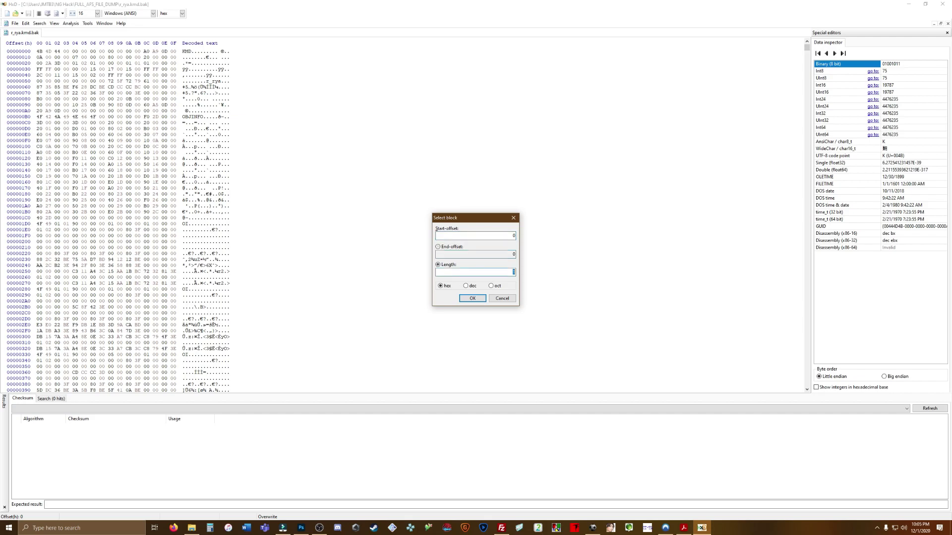
key(Return)
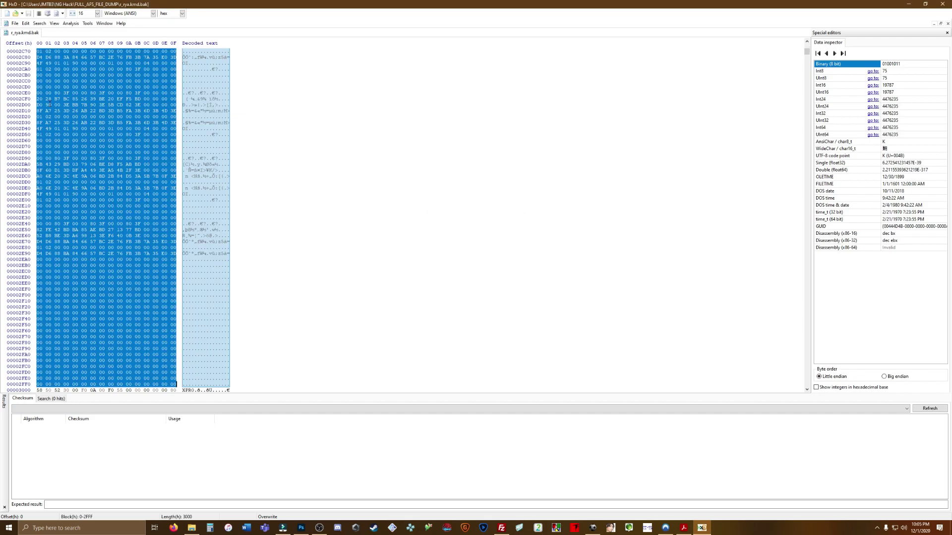
right_click(190, 60)
click(216, 82)
Insert the copied header at the start of r_rya.xpr in HxD, save the file and close the editor.
key(alt+Tab)
click(141, 92)
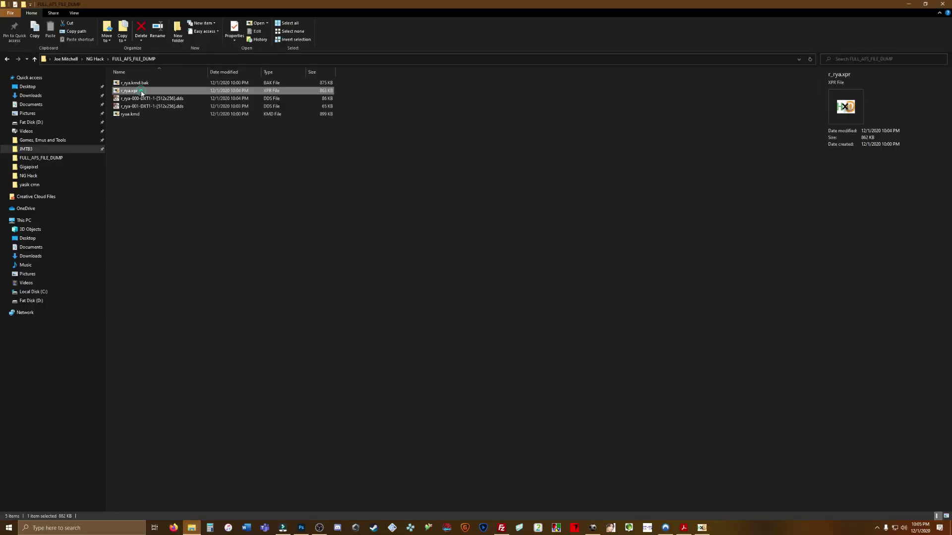
double_click(141, 91)
key(ctrl+v)
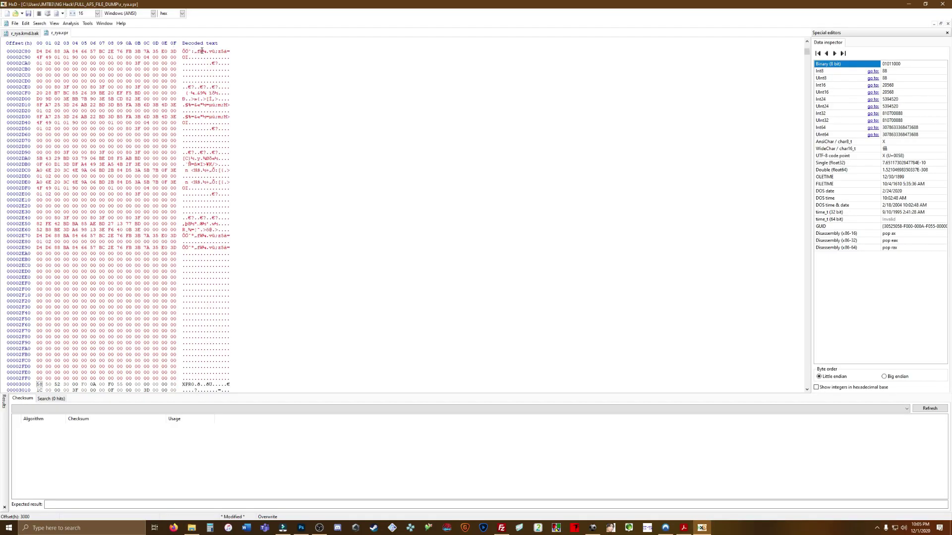
key(ctrl+s)
drag(805, 54, 807, 44)
click(930, 7)
Rename r_rya.xpr to r_rya.kmd and accept the extension change.
click(130, 90)
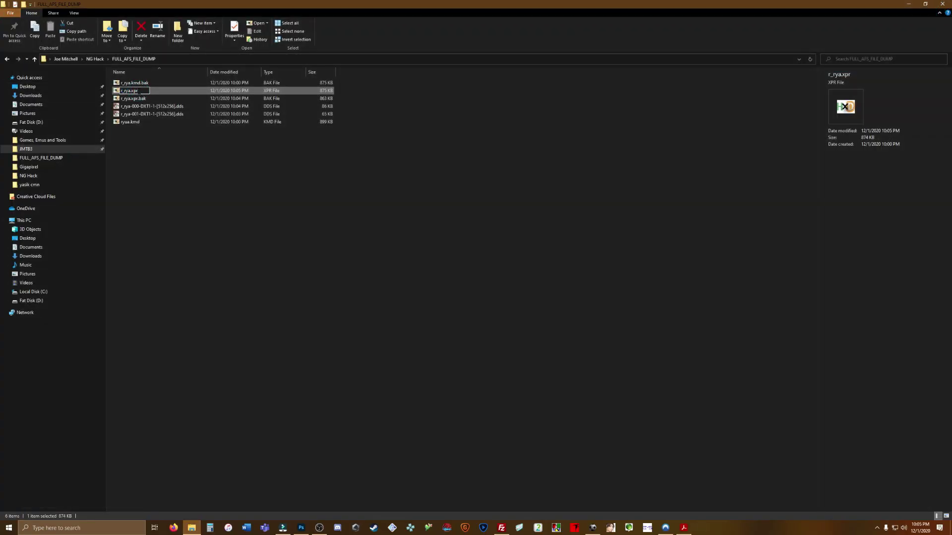
text(kmd)
key(Return)
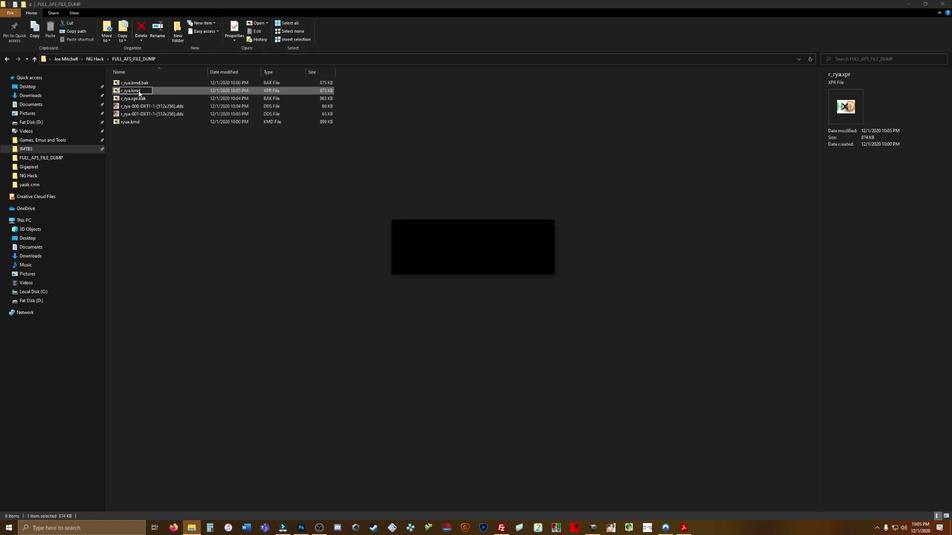
key(Return)
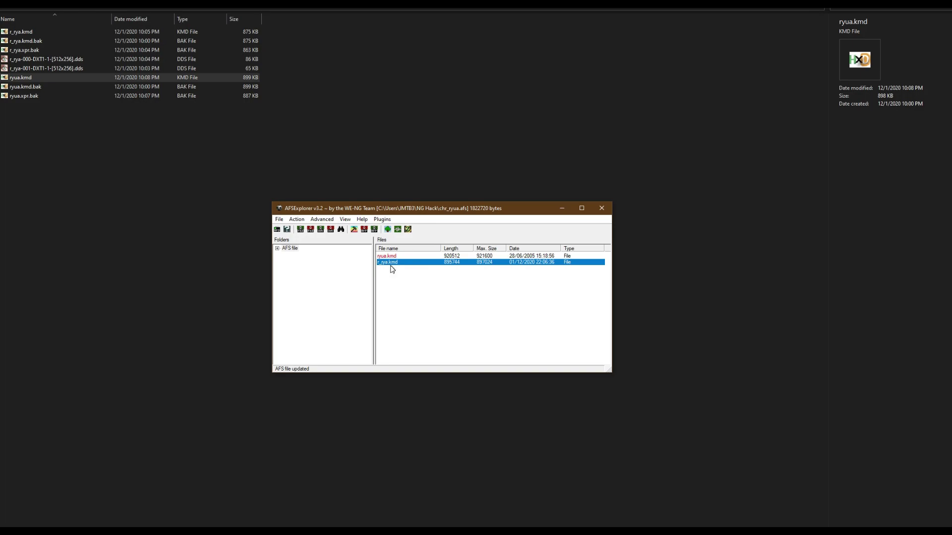
Import the modified ryua.kmd from the FULL_AFS_FILE_DUMP folder over the ryua.kmd entry in AFSExplorer's chr_ryua.afs.
right_click(396, 256)
click(404, 258)
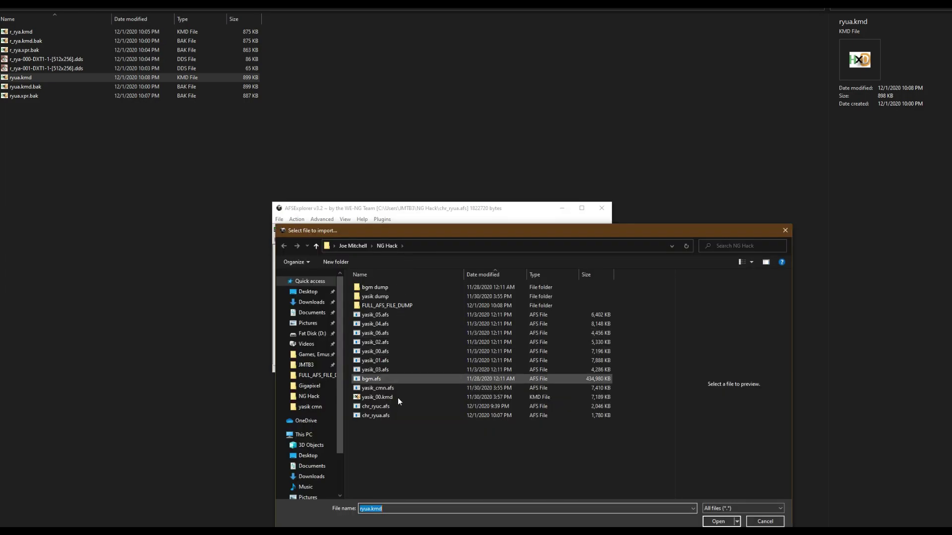
click(719, 521)
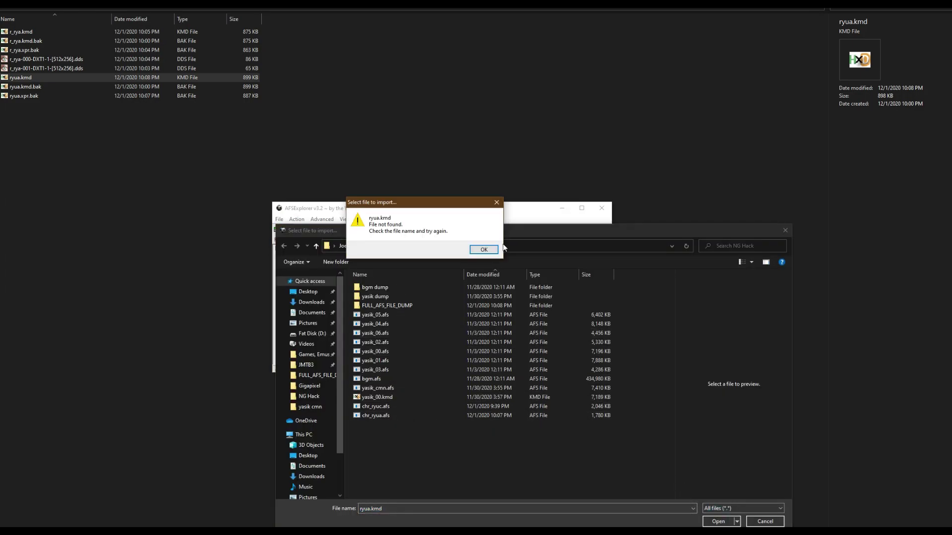
click(491, 202)
double_click(377, 305)
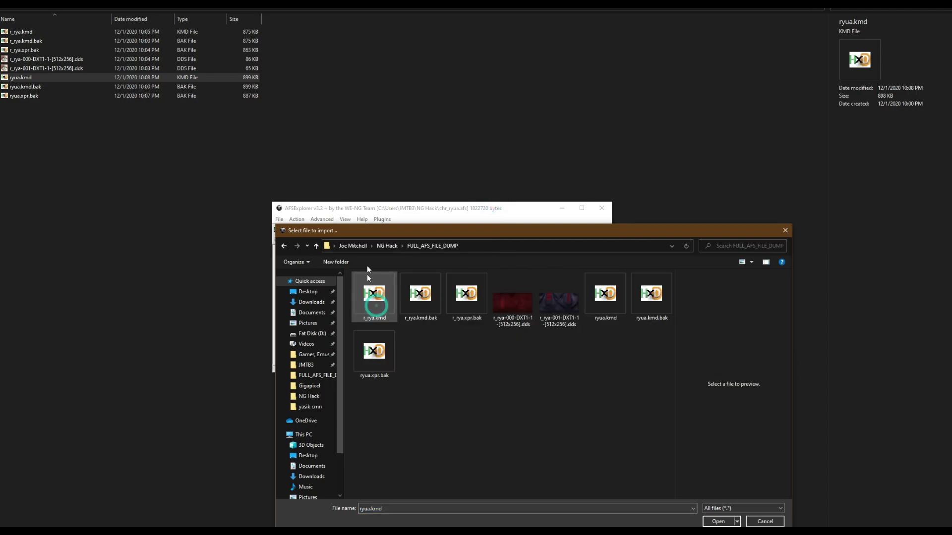
click(719, 521)
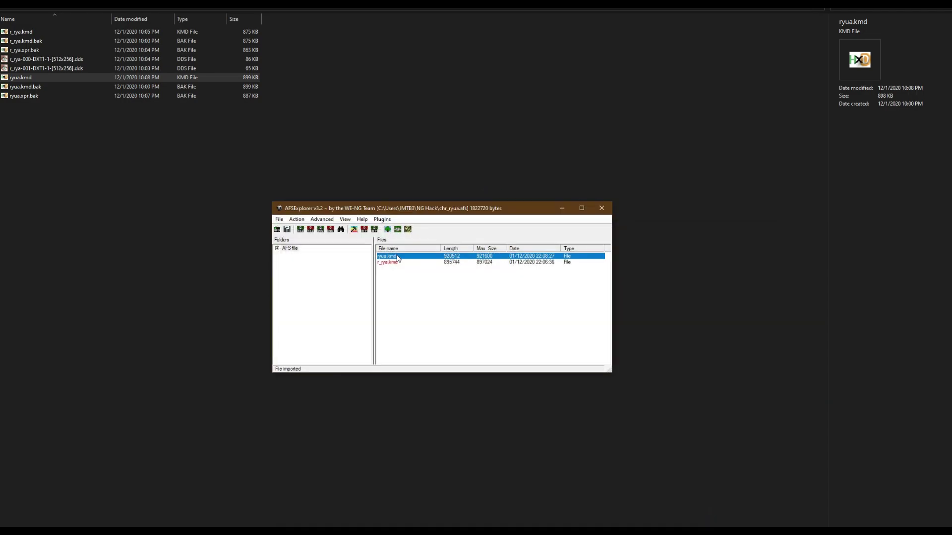
Update the AFS archive by overwriting chr_ryua.afs in the NG Hack folder, and close AFSExplorer.
click(279, 220)
click(297, 241)
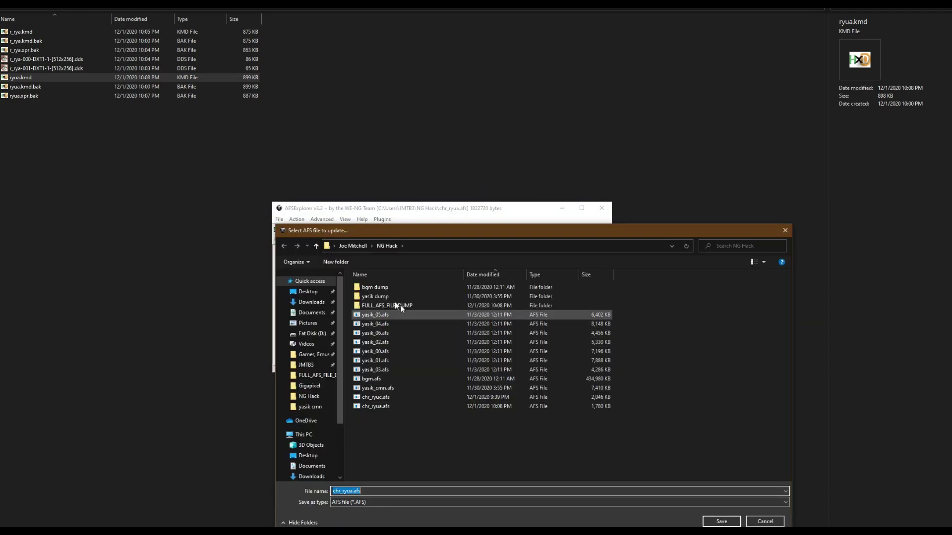
click(722, 522)
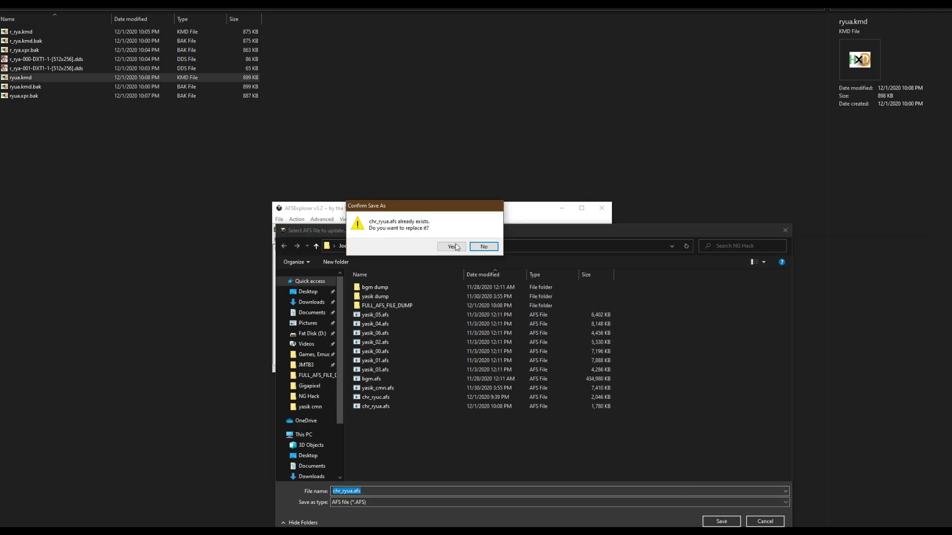
click(455, 246)
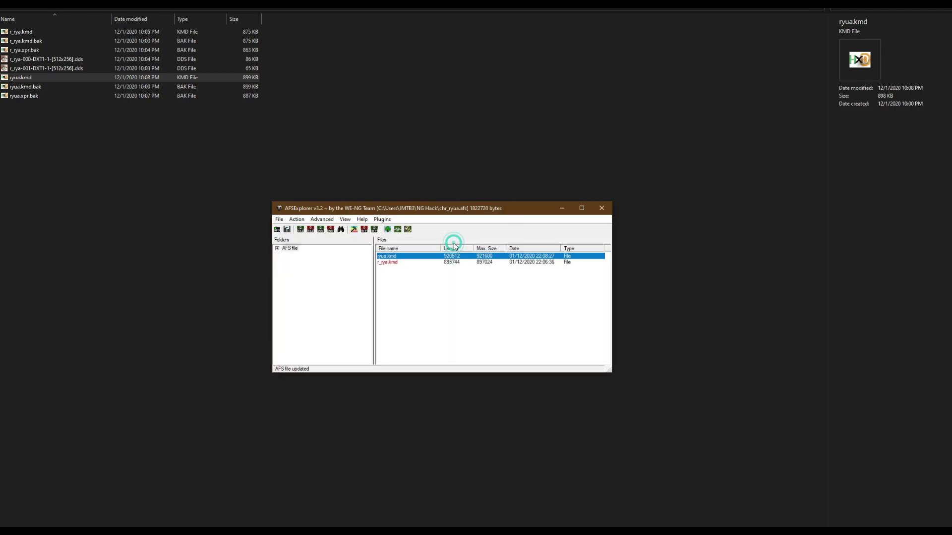
click(601, 208)
Upload chr_ryua.afs with FileZilla to /F/Games/NINJAGAIDENBlack on the Xbox, overwriting the existing file.
drag(141, 114, 385, 305)
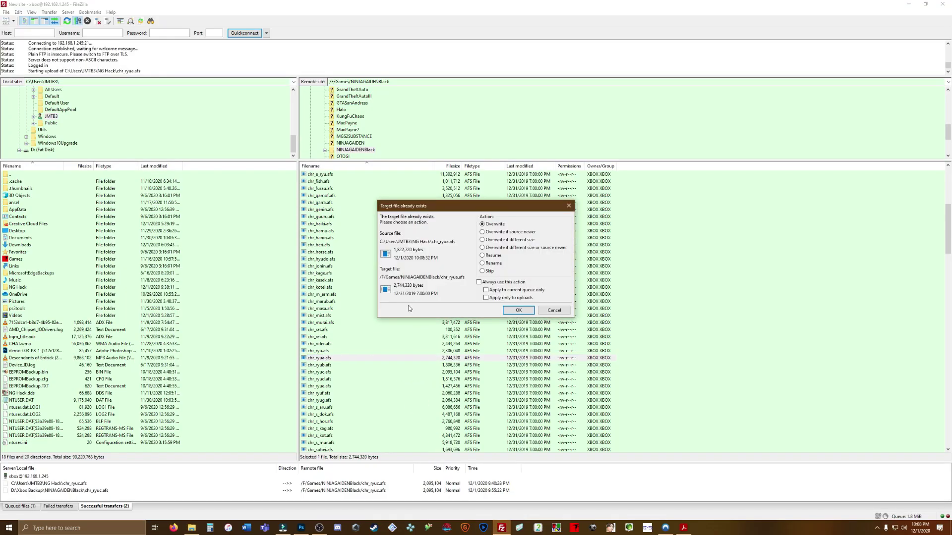
click(518, 311)
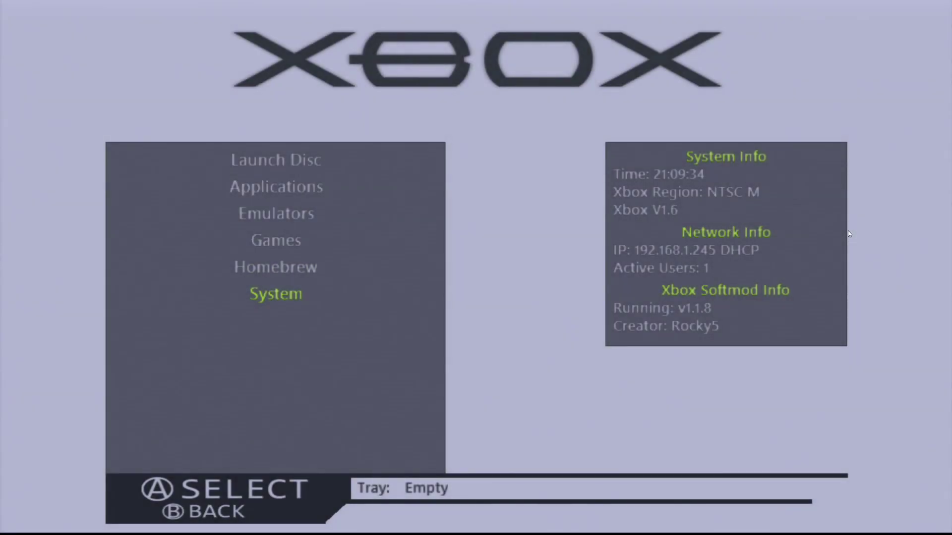
Clear the cache through the Xbox dashboard's system options and return to the main list.
key(Return)
key(Return)
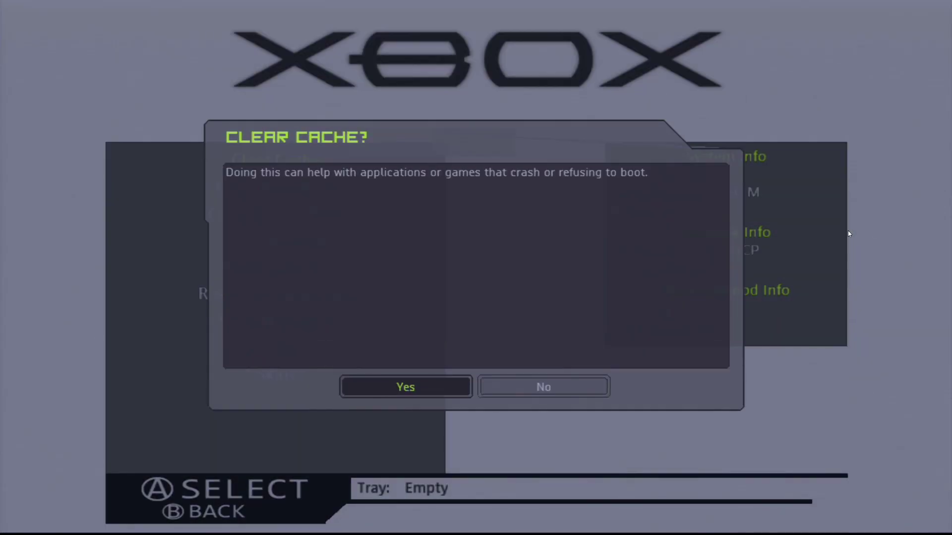
key(Return)
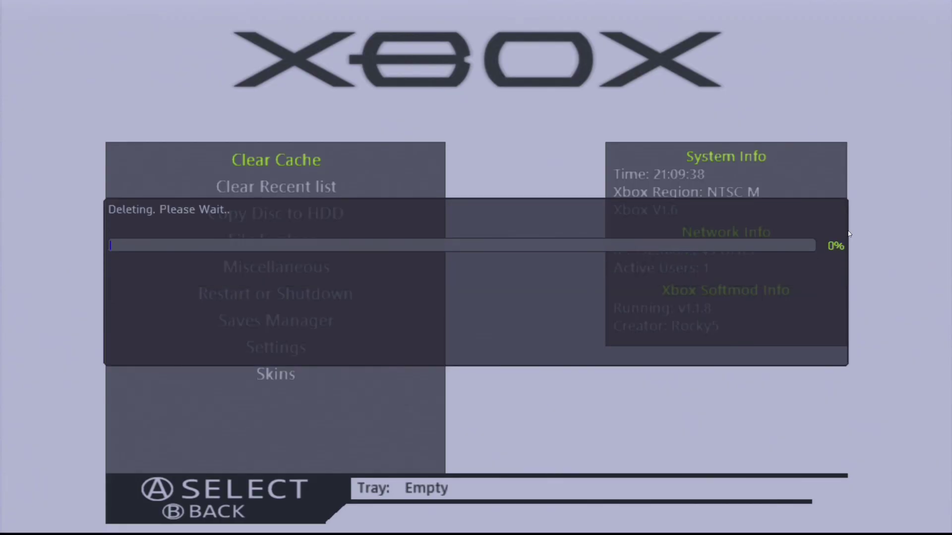
key(Return)
key(BackSpace)
Launch NINJA GAIDEN Black from the Xbox dashboard's recent list.
key(x)
key(Down)
key(Down)
key(Down)
key(Return)
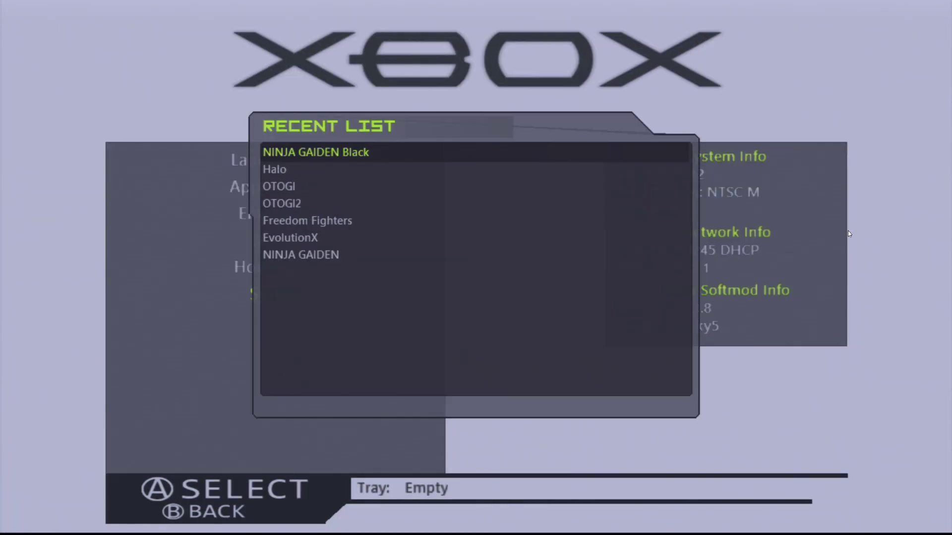
key(Return)
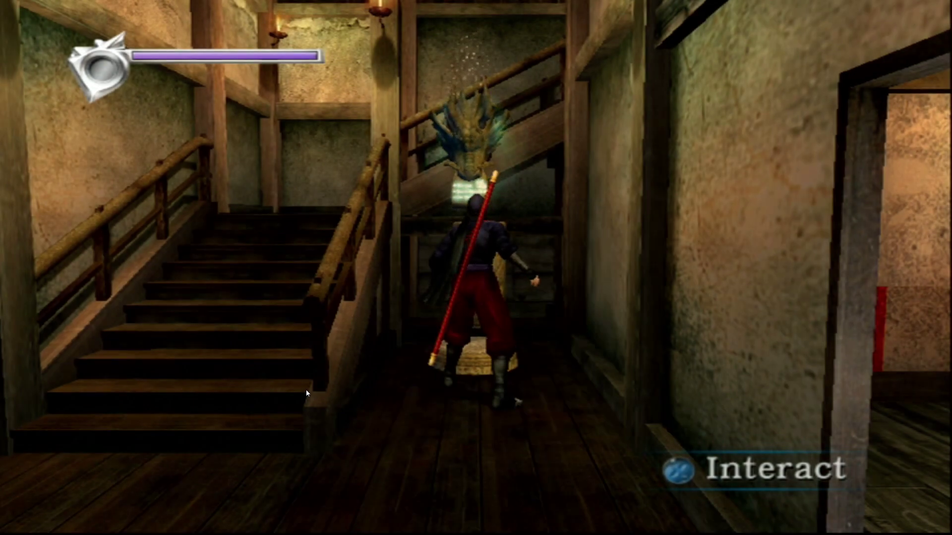
key(x)
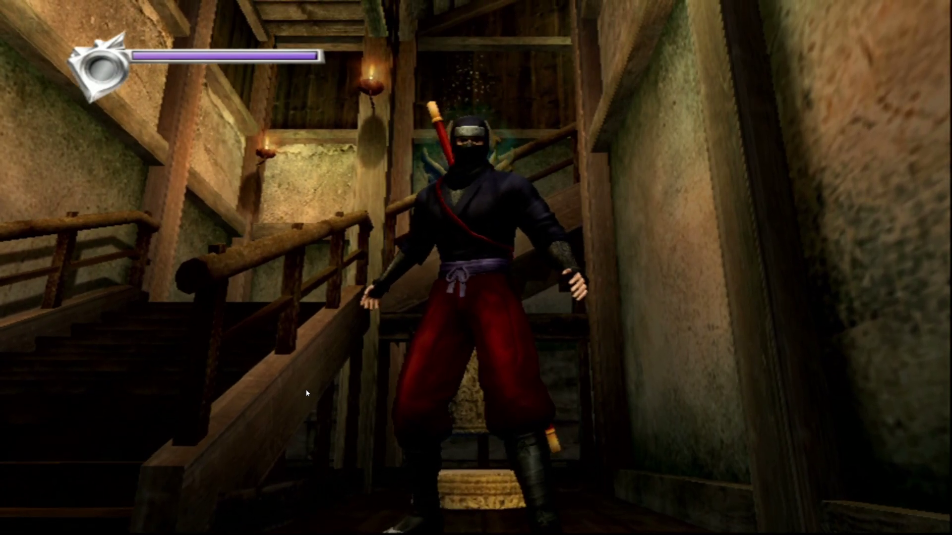
key(Up)
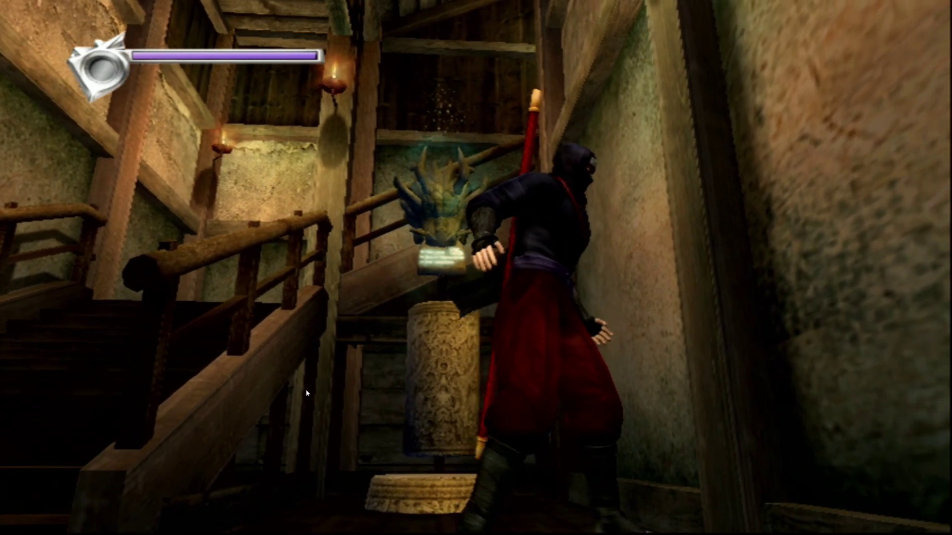
key(Down)
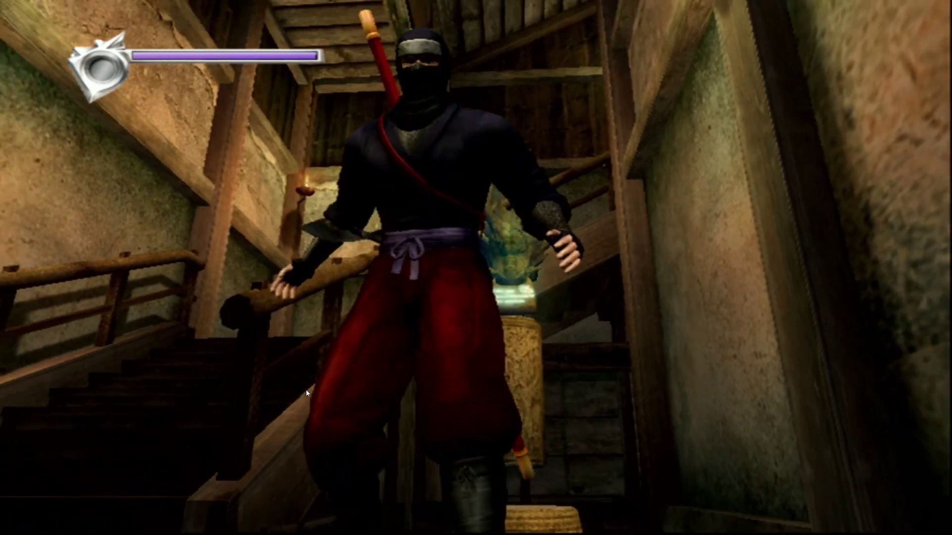
key(Down)
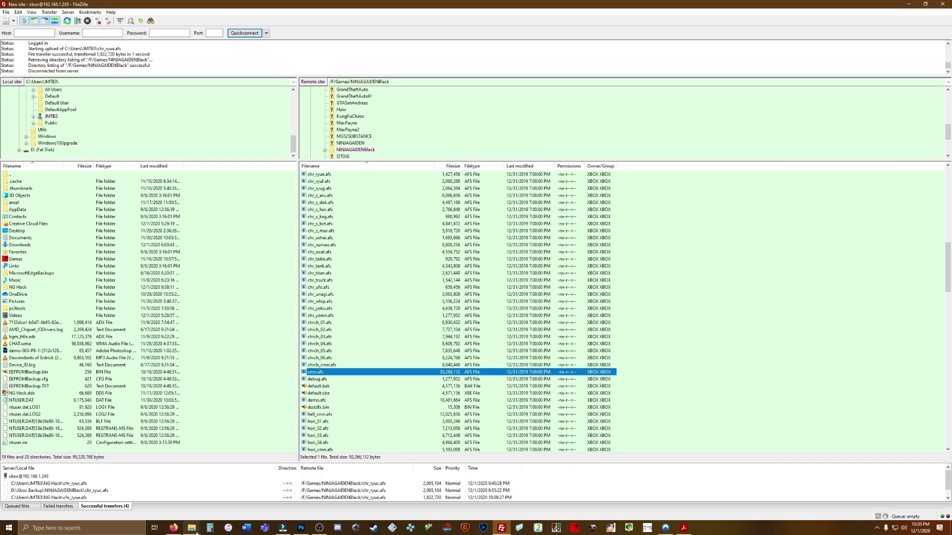
Copy cmn.afs from the NINJAGAIDENBlack folder inside Xbox Backup on Fat Disk (D:).
click(194, 529)
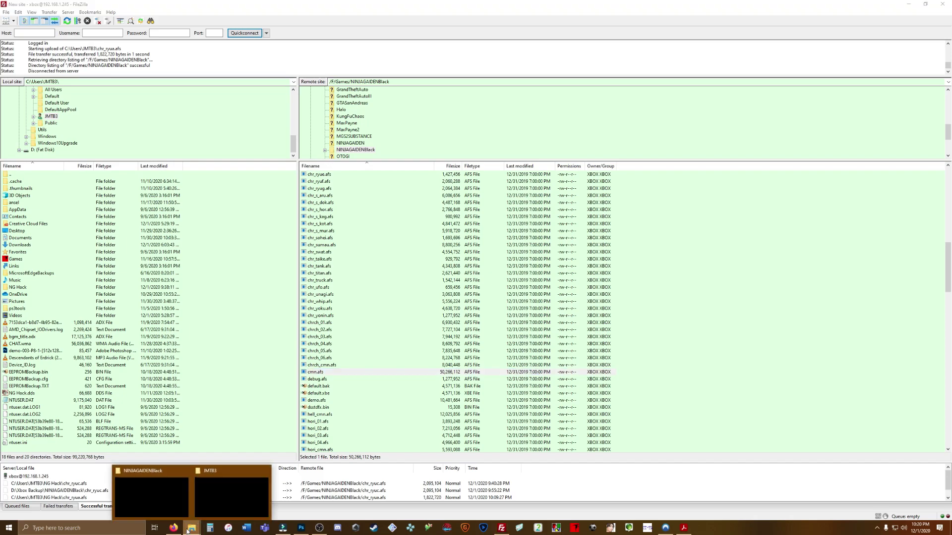
click(148, 495)
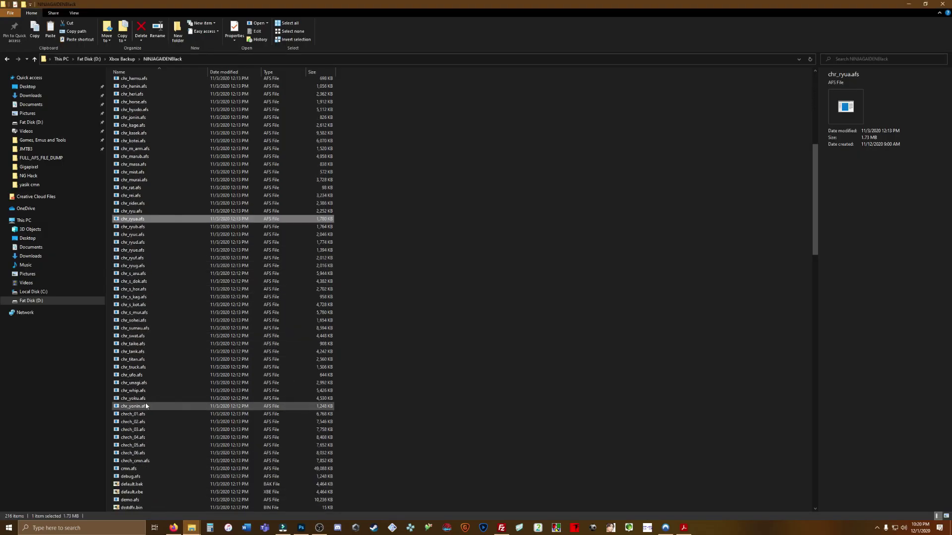
scroll(146, 406, down, 6)
click(134, 329)
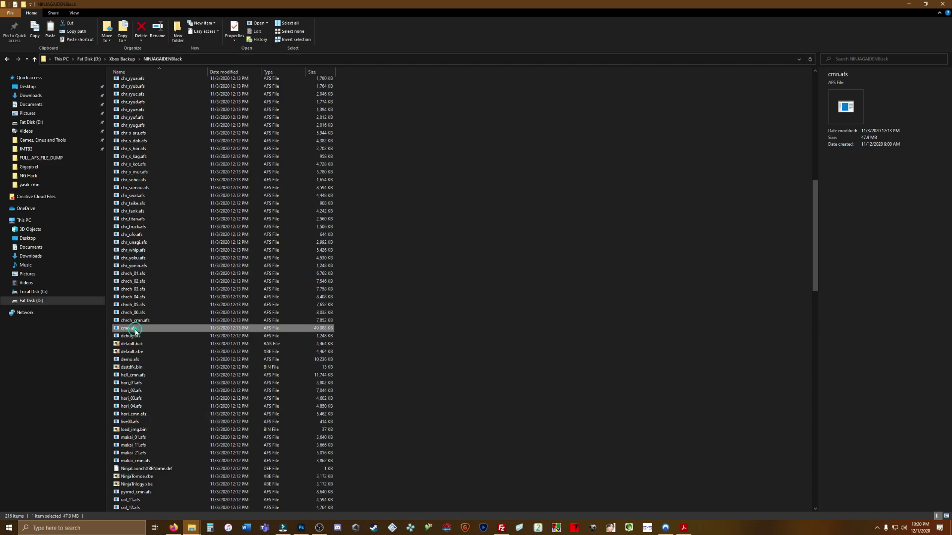
right_click(135, 329)
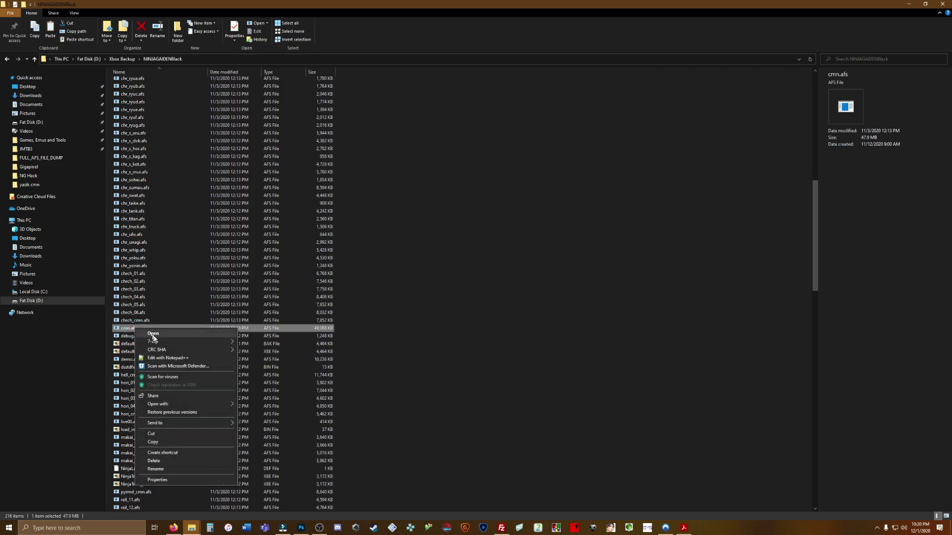
click(162, 455)
Paste the copied cmn.afs into the NG Hack folder.
mouse_move(193, 532)
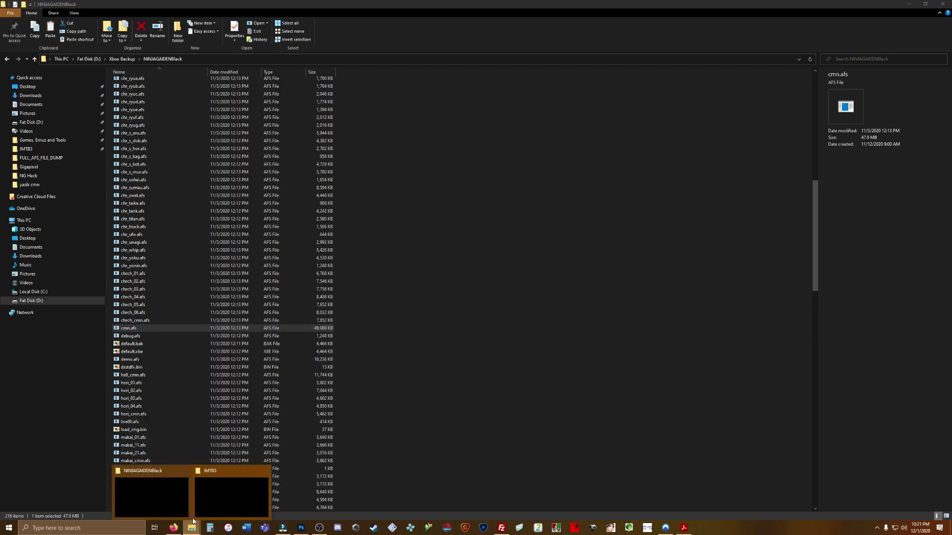
click(210, 490)
double_click(328, 90)
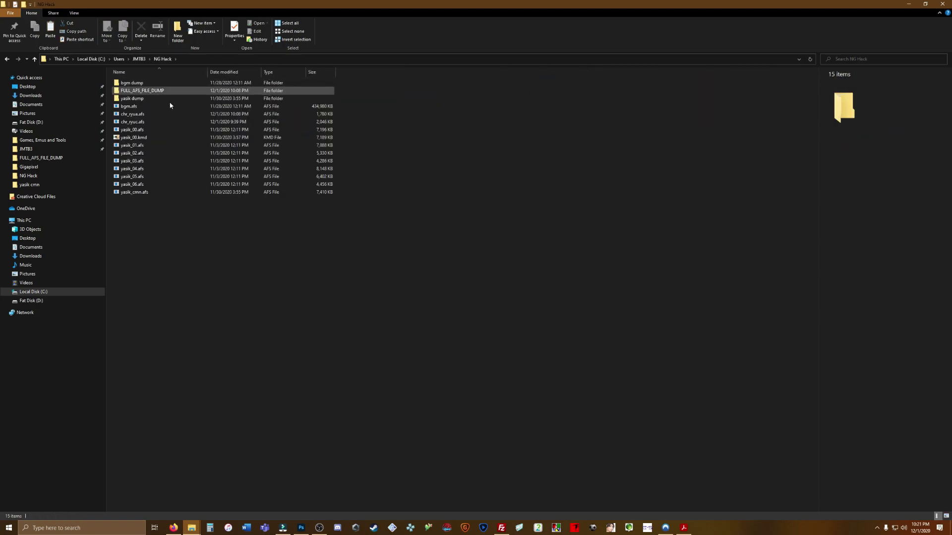
right_click(145, 217)
click(167, 268)
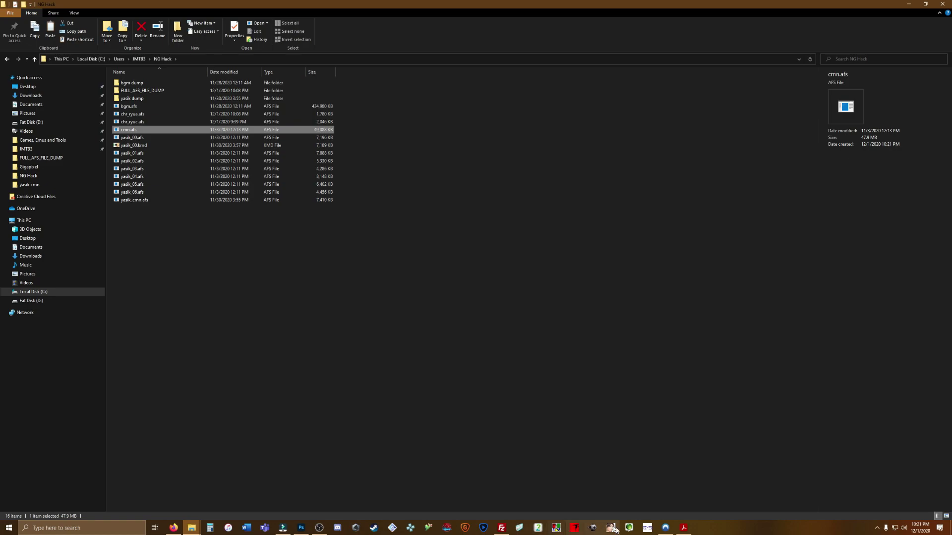
Switch to AFSExplorer and import cmn.afs from the NG Hack folder.
click(594, 529)
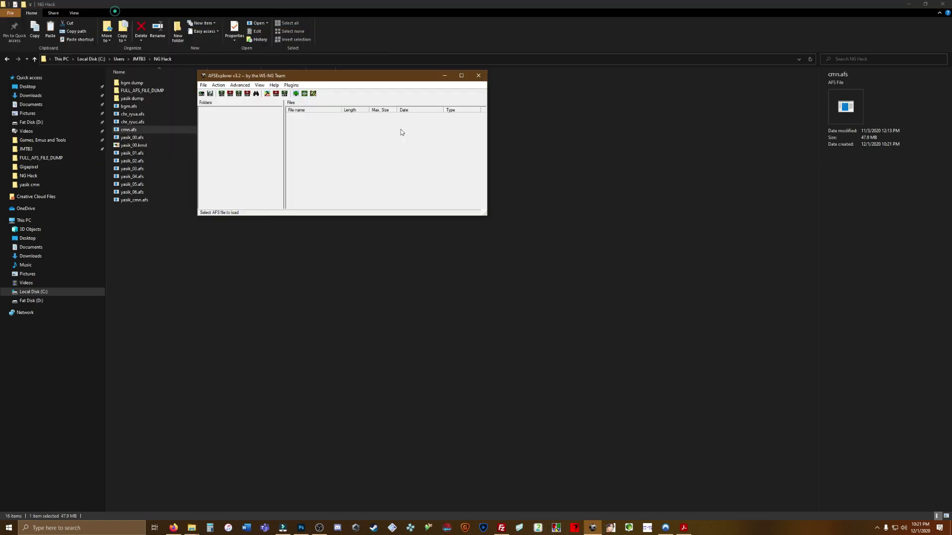
click(332, 170)
click(350, 179)
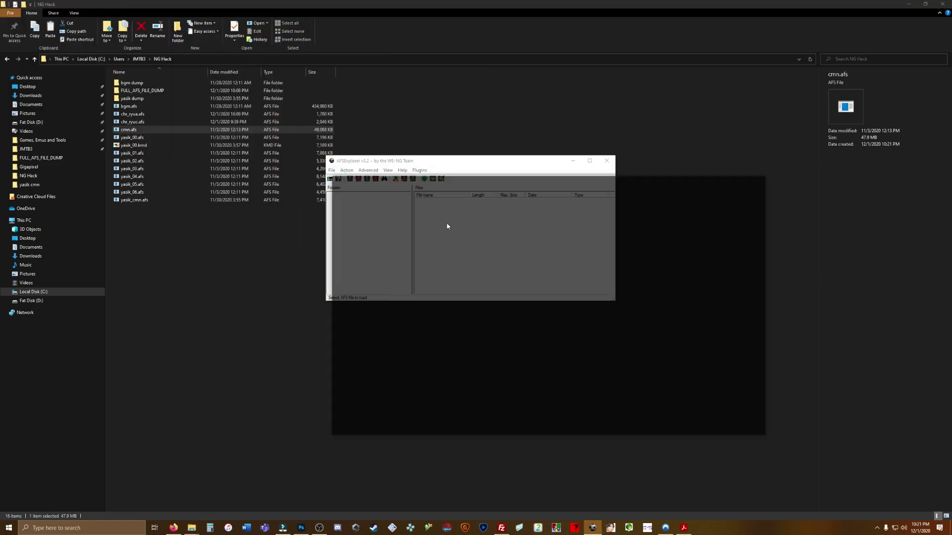
click(568, 231)
double_click(568, 231)
click(427, 305)
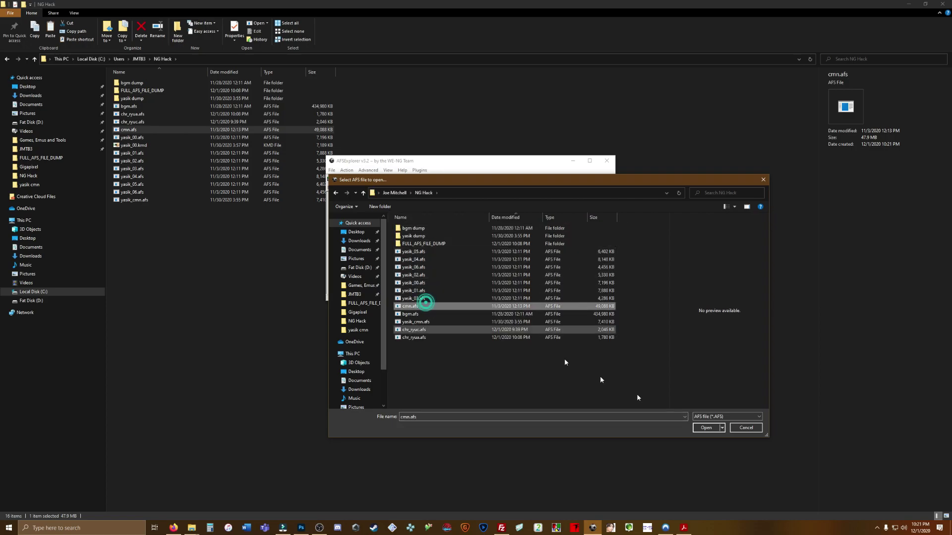
click(704, 428)
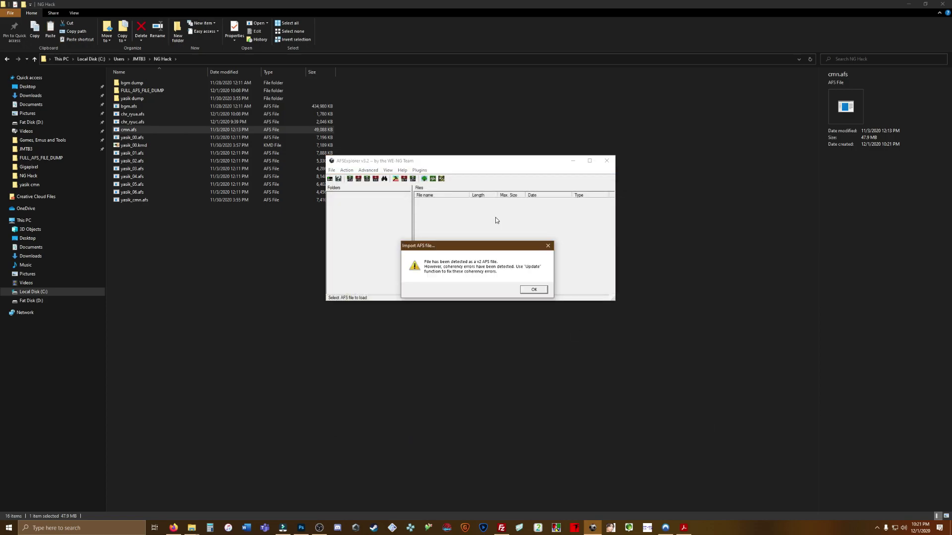
click(534, 290)
Update the imported archive to fix its coherency errors, saving over cmn.afs in NG Hack.
click(331, 170)
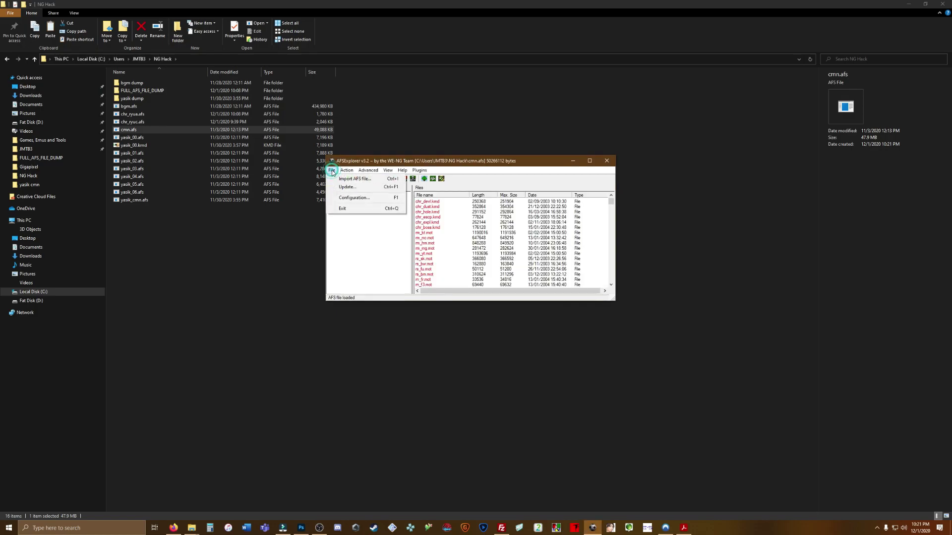
click(340, 187)
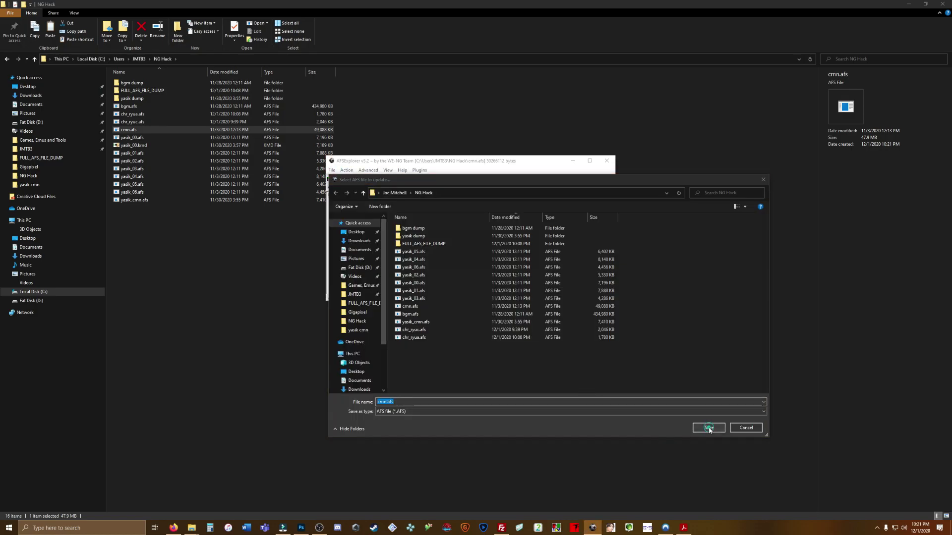
click(709, 428)
click(497, 266)
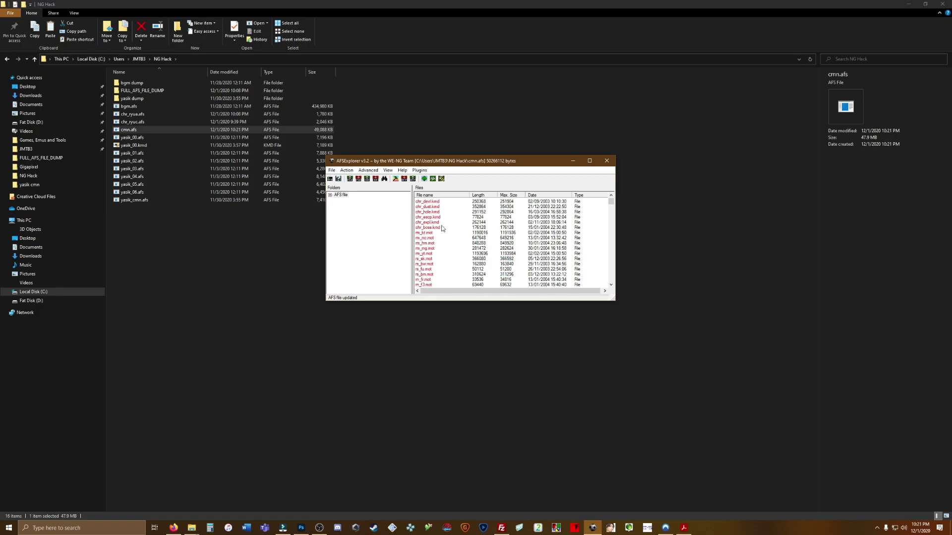
Find rod.kmd in the cmn.afs file list and export it to the NG Hack folder.
scroll(445, 233, down, 4)
scroll(448, 239, down, 4)
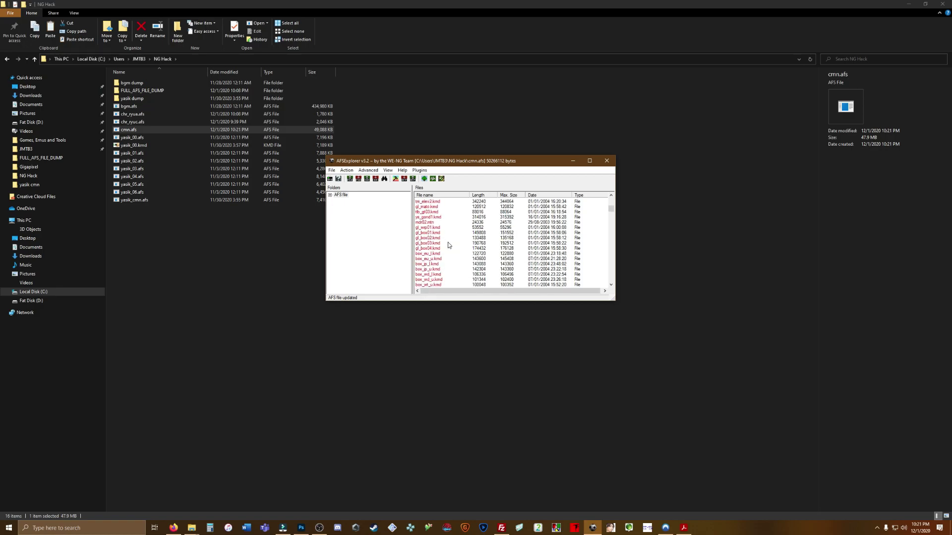
scroll(445, 247, down, 4)
click(429, 249)
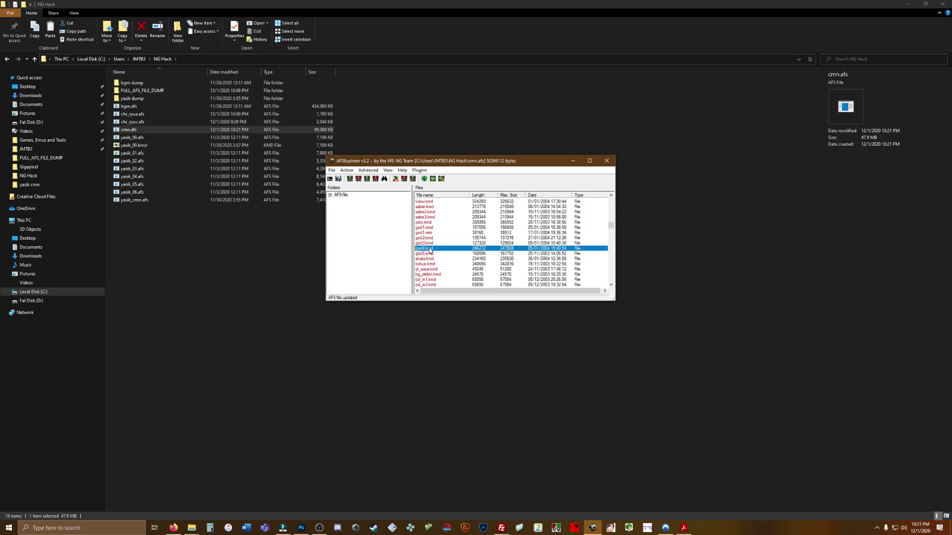
key(Page_Down)
key(Page_Down)
key(Page_Down)
key(Page_Down)
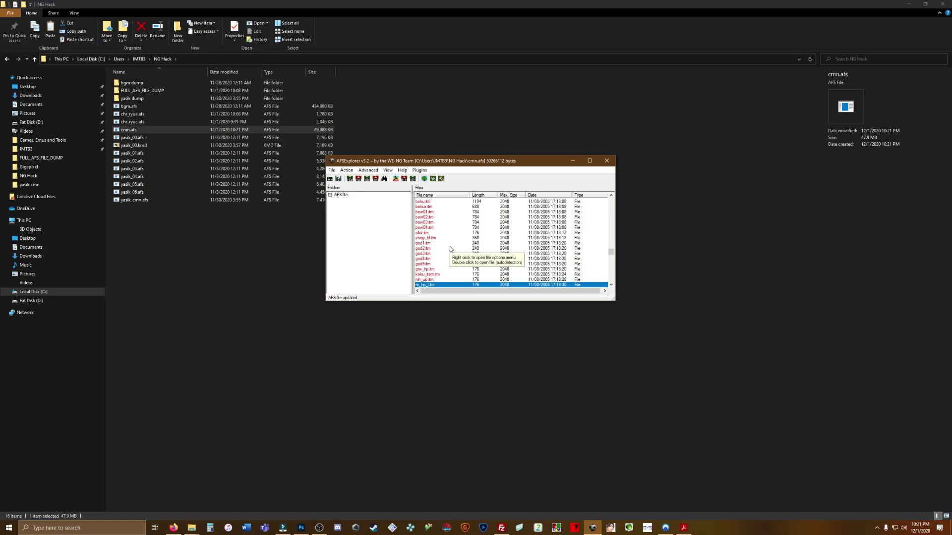
key(Page_Down)
key(Page_Down)
key(Page_Down)
key(Page_Down)
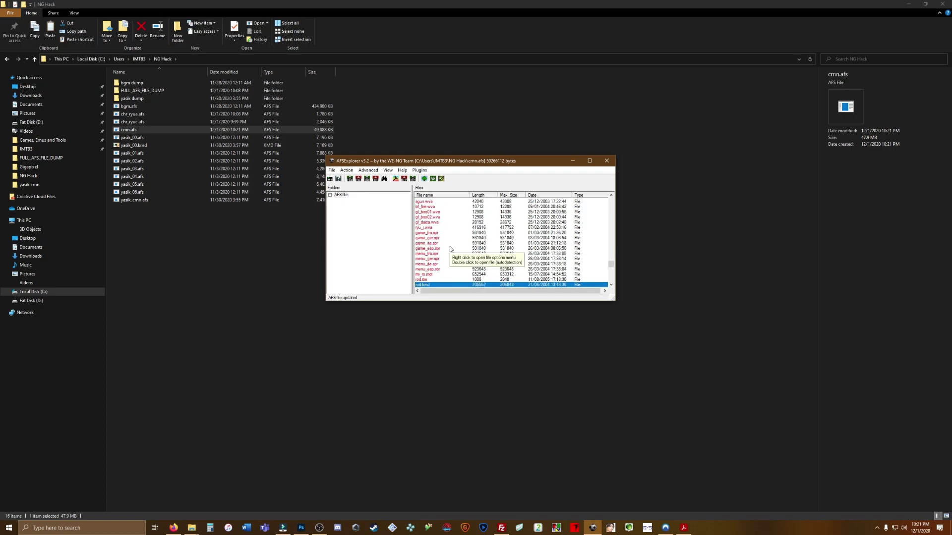
scroll(445, 268, down, 3)
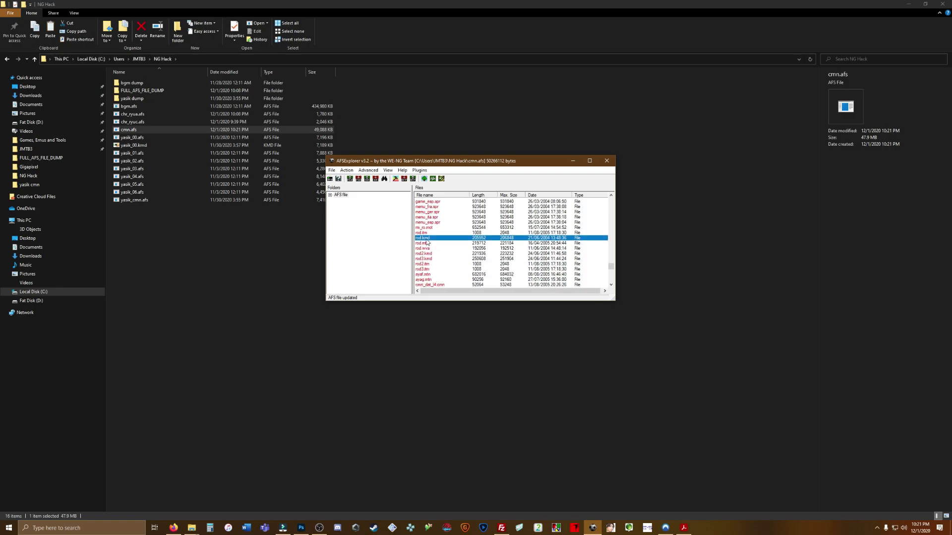
right_click(432, 240)
click(446, 258)
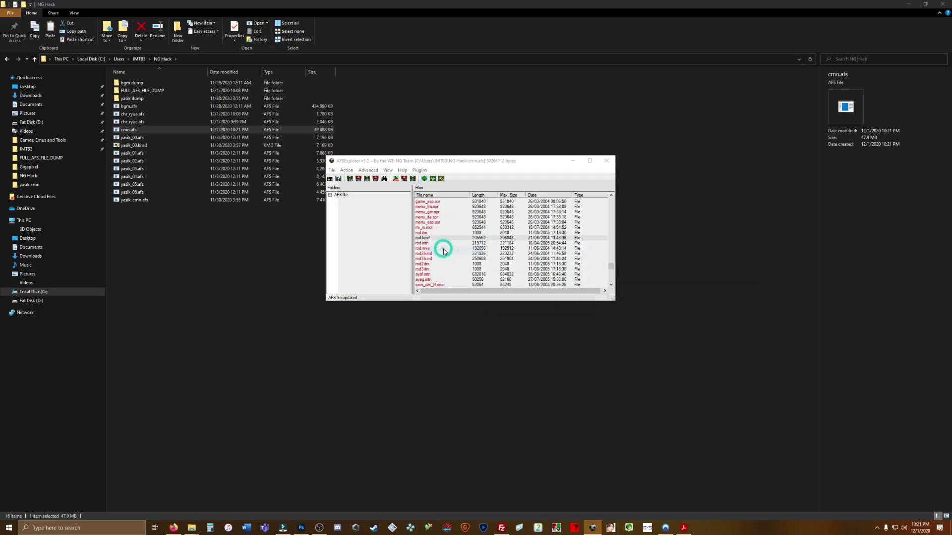
click(708, 429)
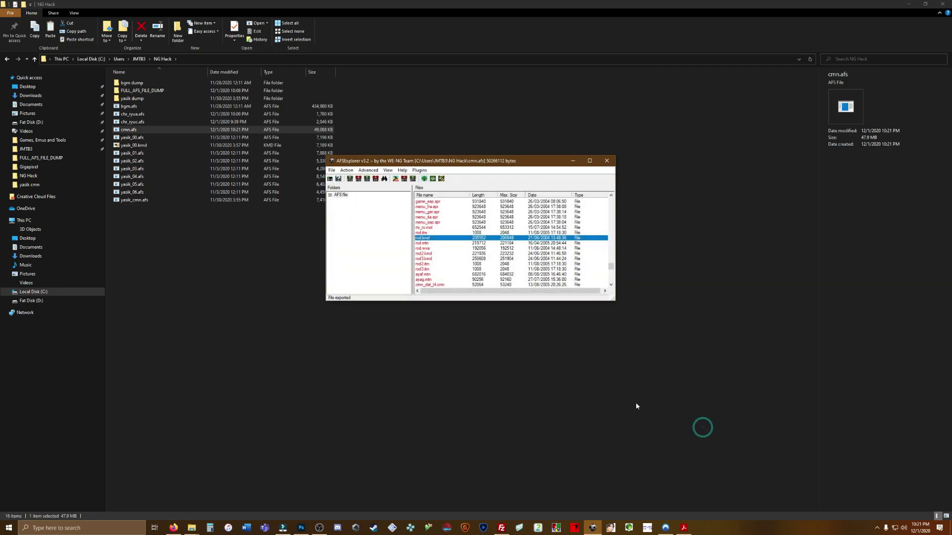
Open the exported rod.kmd in HxD and search for the XPR header.
double_click(132, 207)
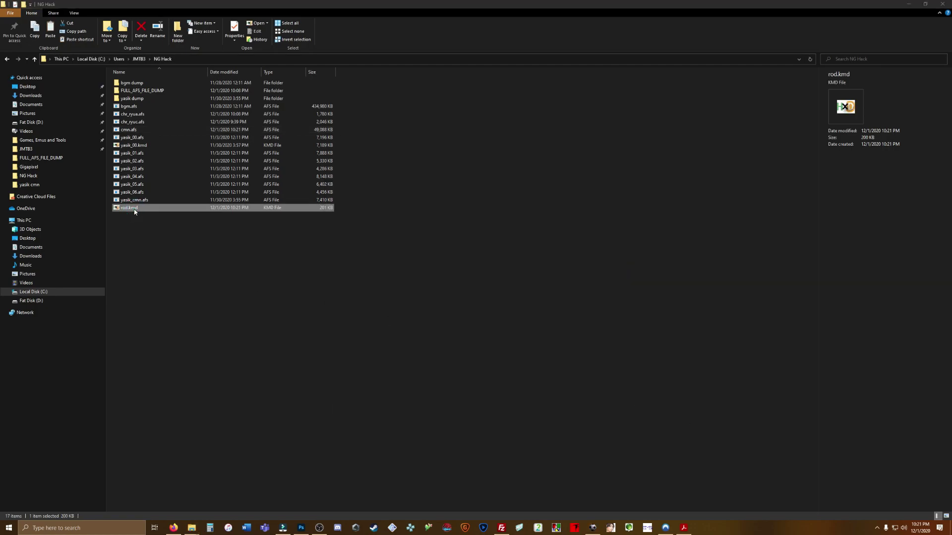
key(ctrl+f)
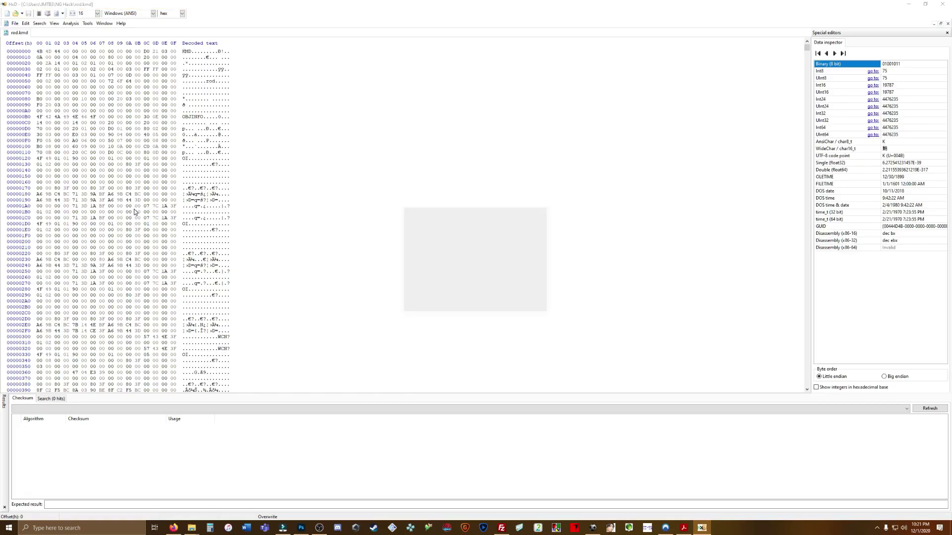
key(Return)
Delete the block from offset 0 to FFF ahead of the XPR header, save rod.kmd and close HxD.
click(25, 23)
click(45, 106)
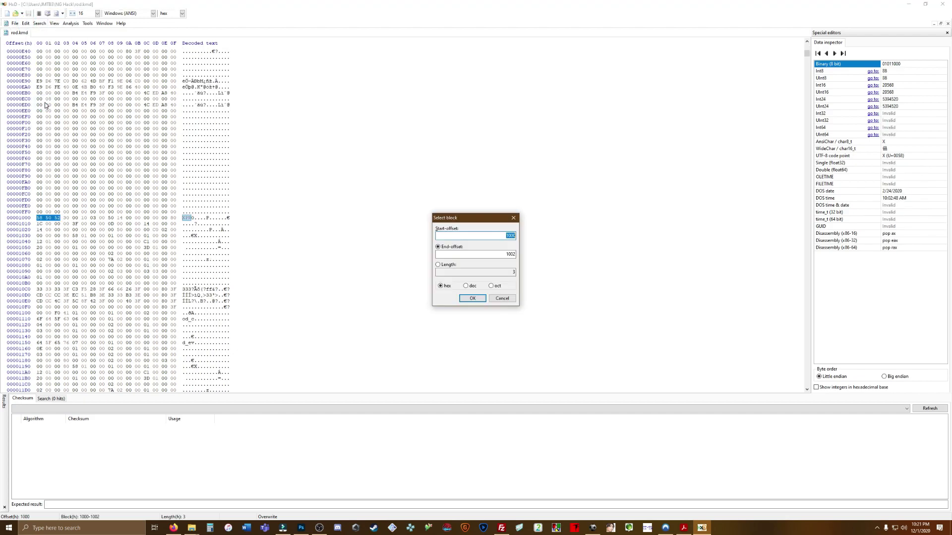
key(alt+l)
text(1)
key(Return)
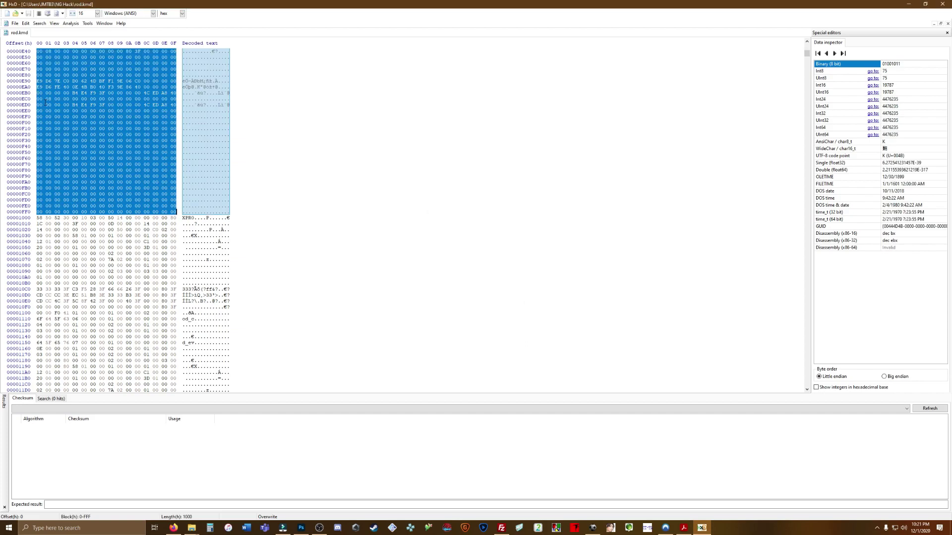
key(Delete)
key(alt+F4)
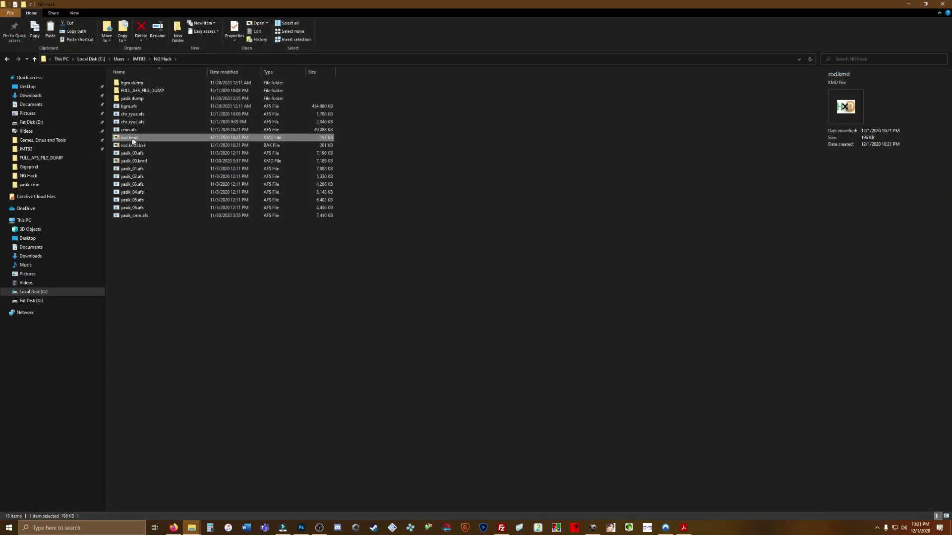
Rename the trimmed rod.kmd to rod.xpr, accepting the extension change.
click(137, 140)
text(xpr)
key(Return)
key(Return)
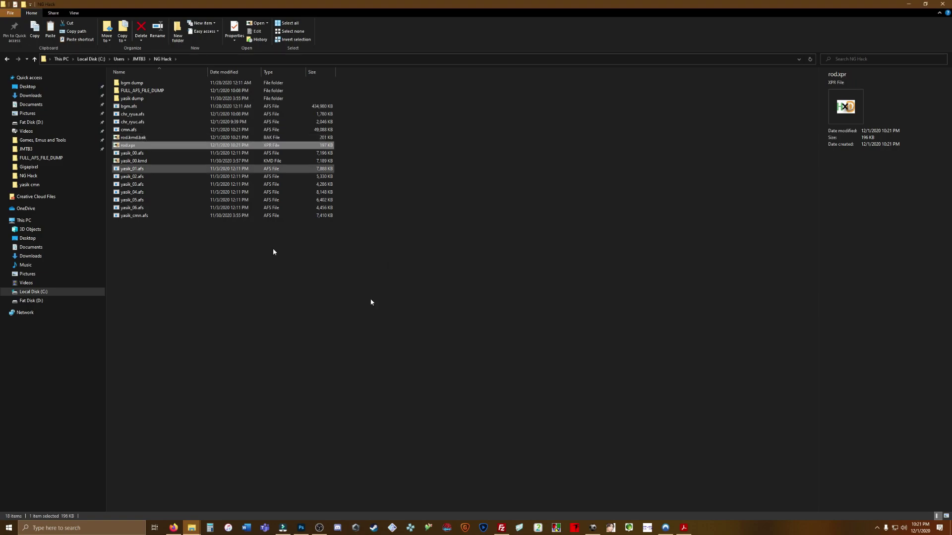
Switch to Greed Xplorer, open rod.xpr from the NG Hack folder and maximize the window.
click(613, 528)
click(357, 197)
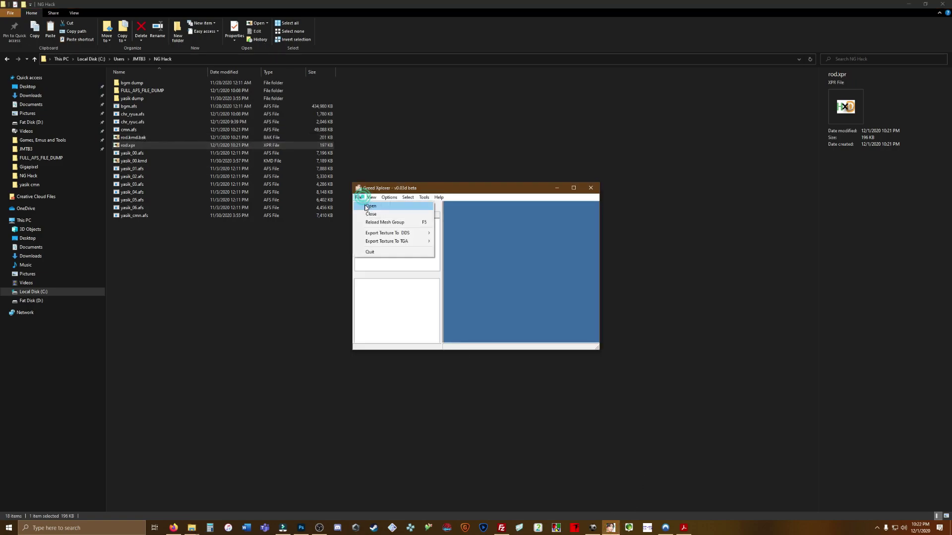
click(366, 207)
click(432, 225)
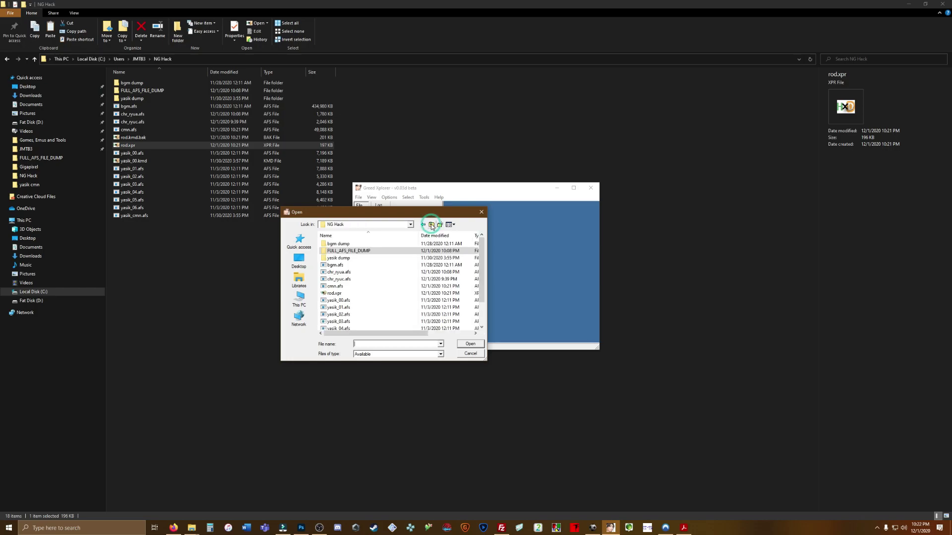
click(347, 293)
click(471, 343)
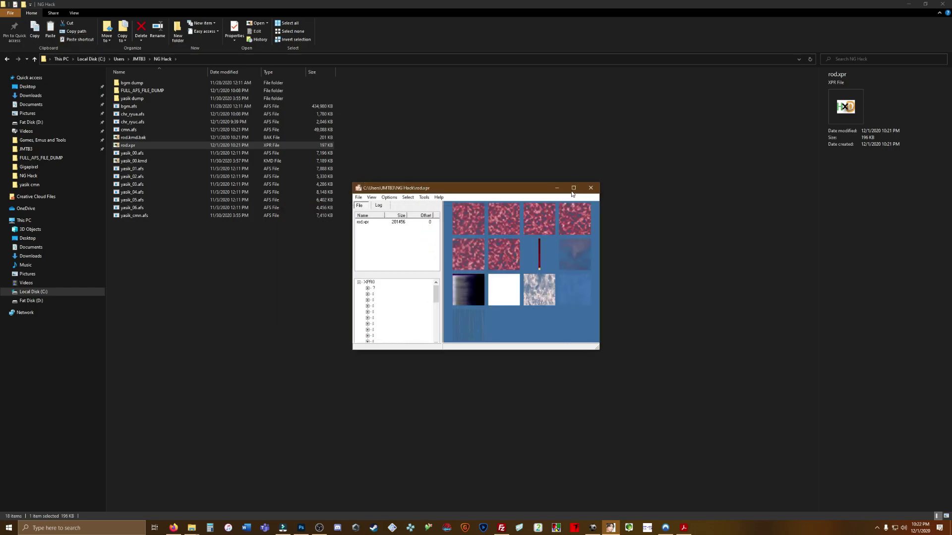
click(573, 188)
Export texture 006, the 16x256 dark red strip, as a DDS file in the NG Hack folder.
click(587, 194)
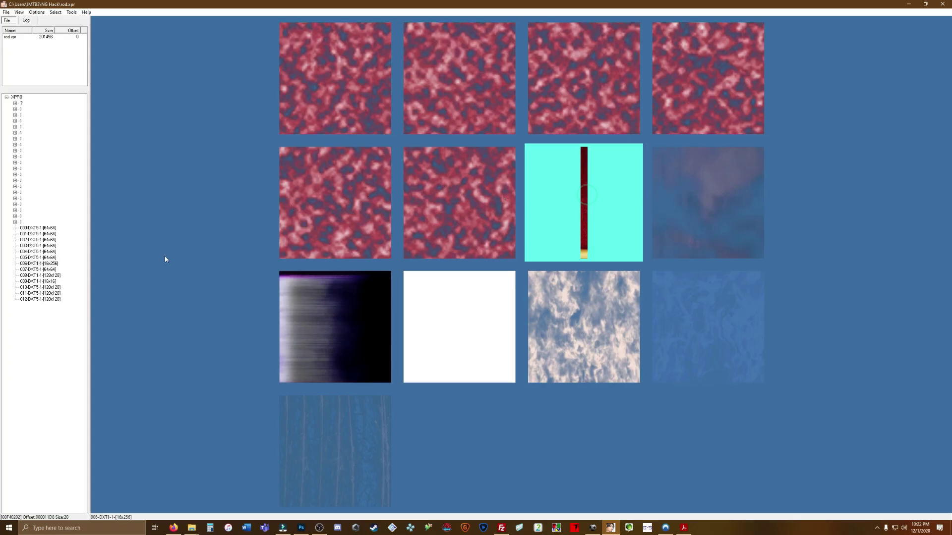
right_click(53, 264)
mouse_move(87, 287)
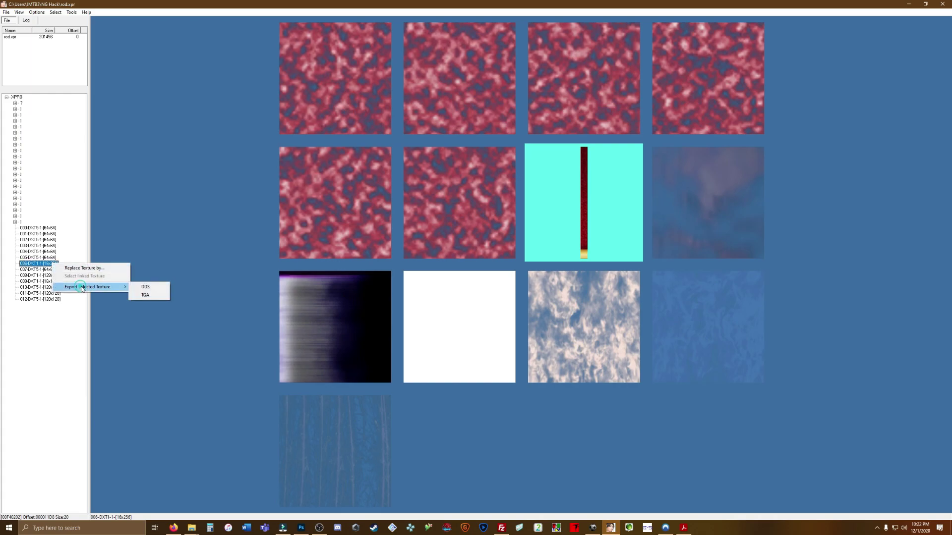
click(143, 287)
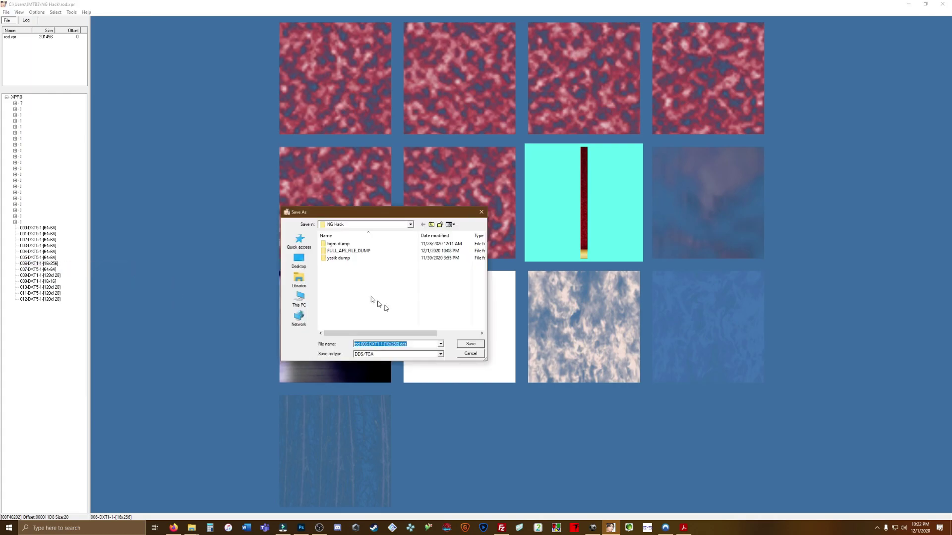
click(469, 344)
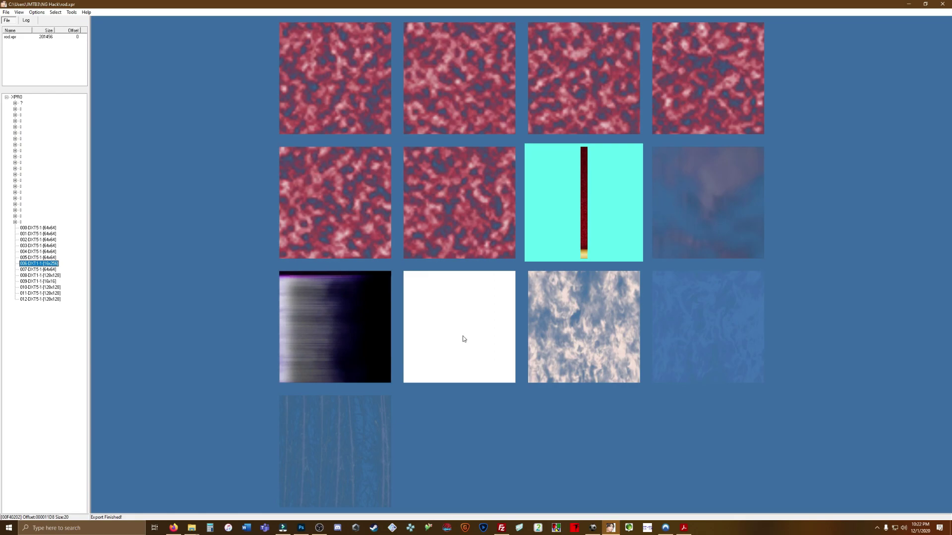
Open rod-006-DXT1-1-[16x256].dds in Photoshop with the preset DDS read options and convert its Background into a regular layer.
click(192, 529)
click(213, 498)
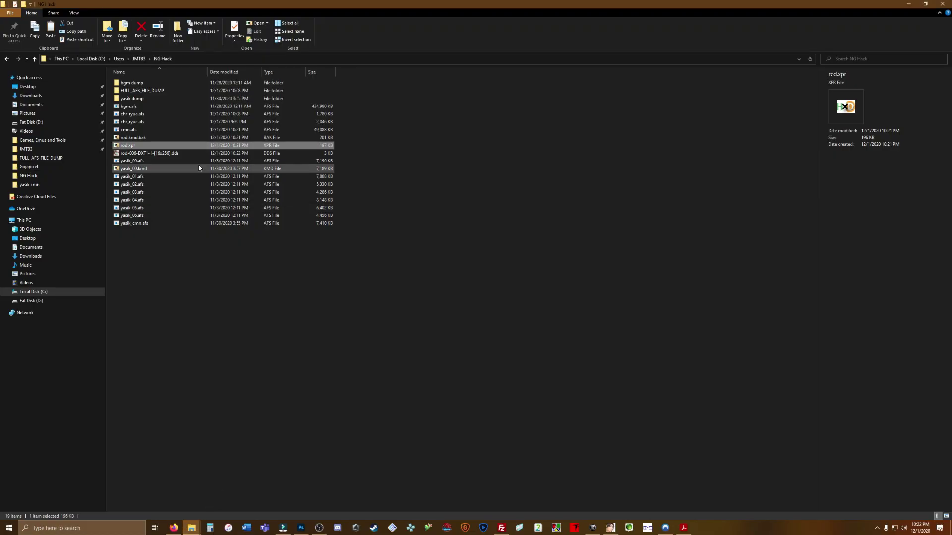
drag(154, 155, 268, 293)
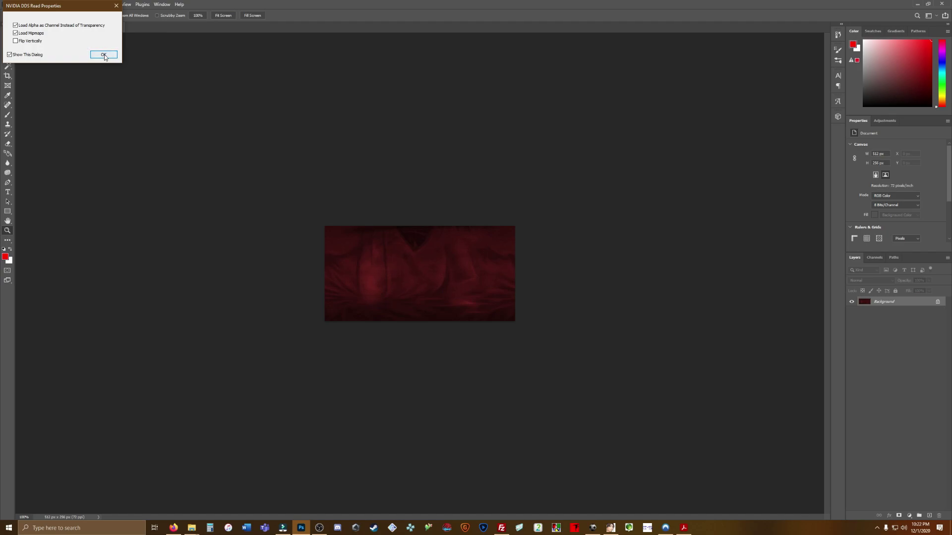
click(100, 55)
double_click(896, 304)
click(531, 156)
Try inverting the rod texture's colours, and restore the original red.
key(ctrl+i)
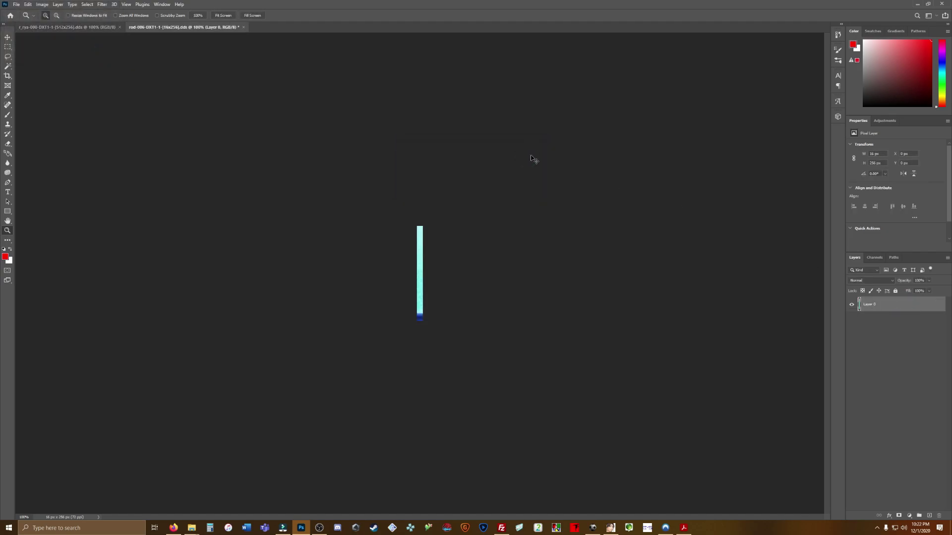
key(ctrl+i)
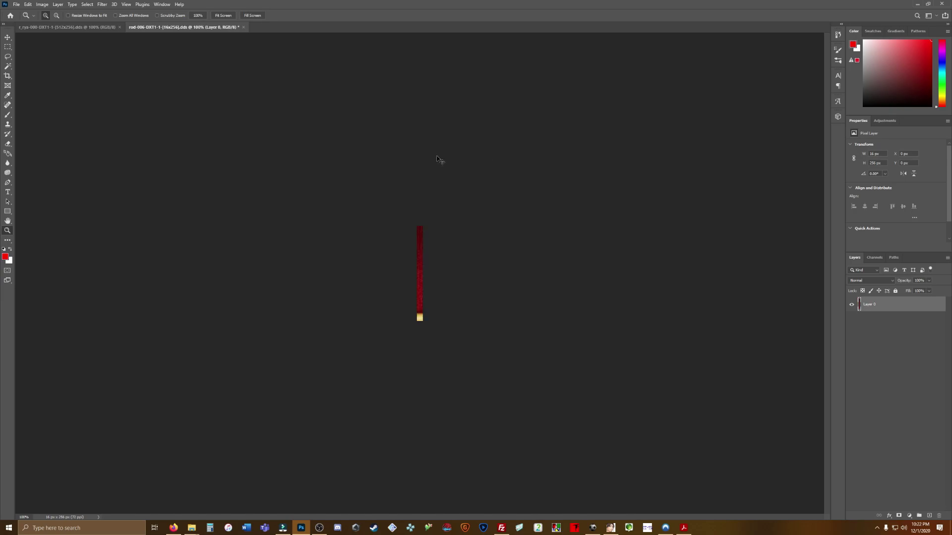
click(215, 16)
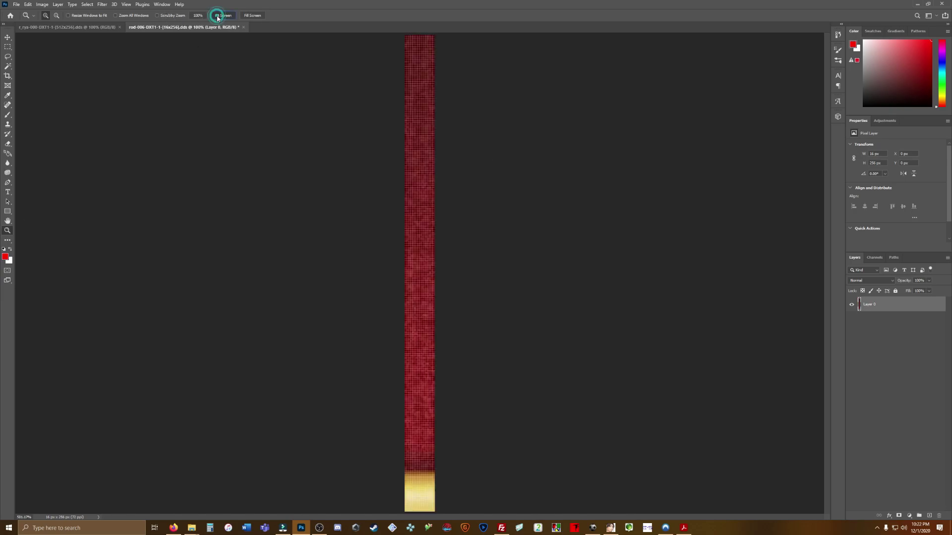
Select the red part of the rod strip above the gold end, about 16 x 234 px, and invert its colours.
click(8, 47)
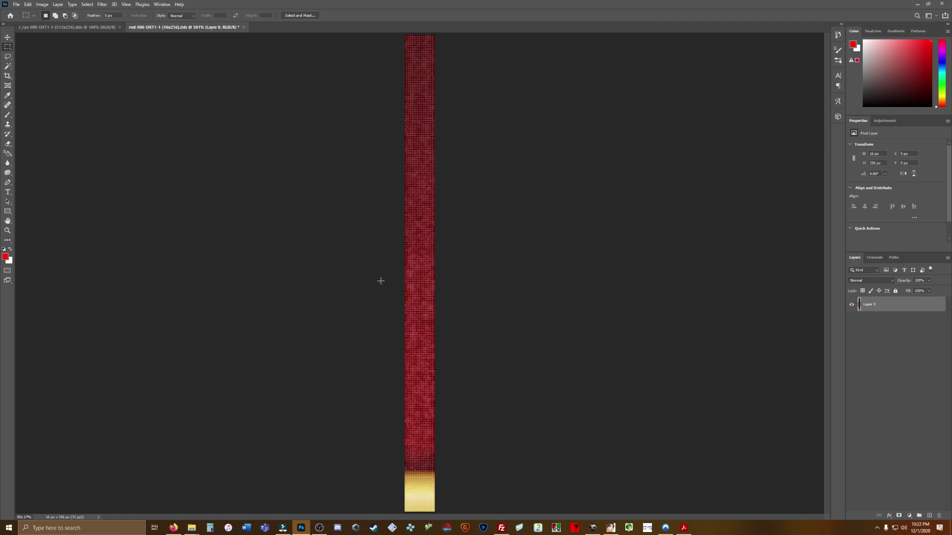
drag(400, 36, 521, 471)
key(ctrl+i)
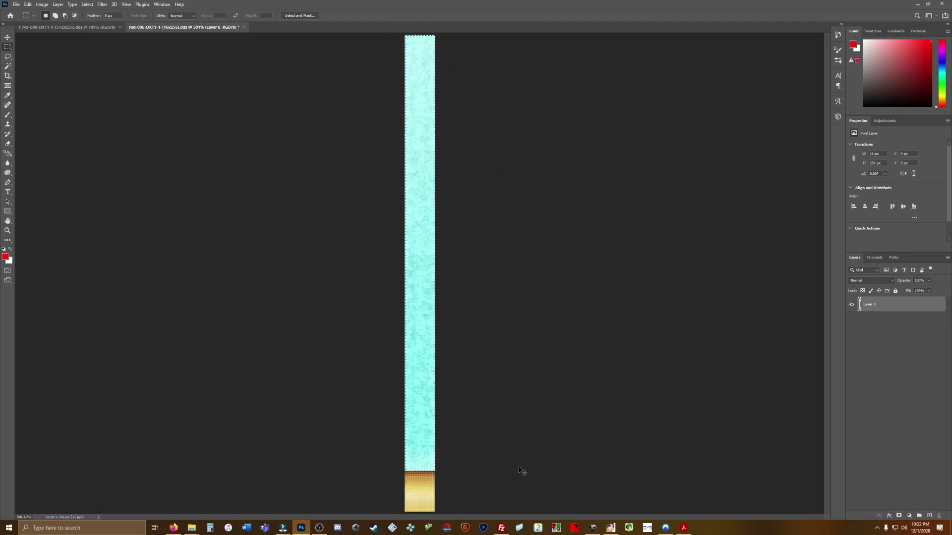
Select the strip's gold end, about 22 px high, and turn it darker grey with Hue/Saturation, using saturation -100 and a reduced lightness.
drag(398, 469, 467, 516)
key(ctrl+u)
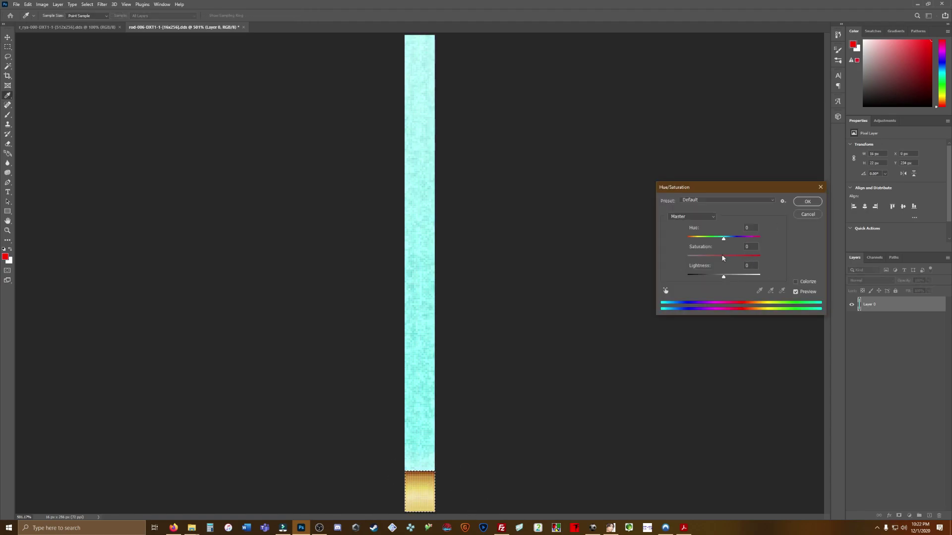
drag(724, 259, 678, 269)
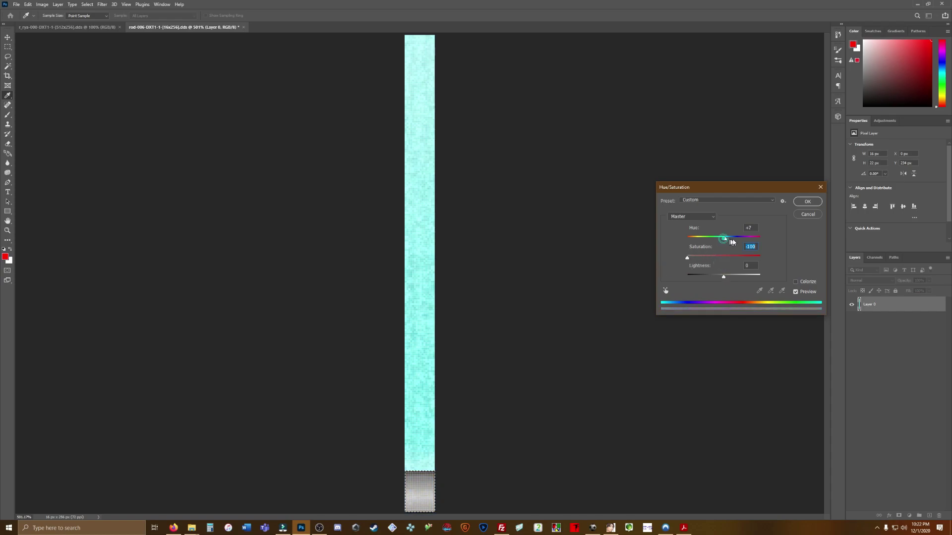
drag(723, 277, 714, 279)
click(811, 204)
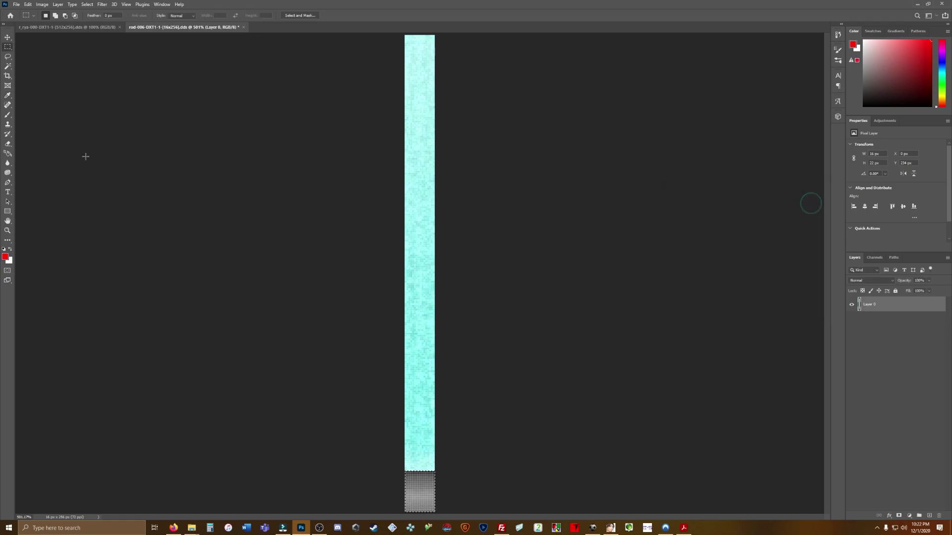
Save the texture over rod-006-DXT1-1-[16x256].dds in the NG Hack folder as a BC1a DDS with mipmaps.
click(17, 4)
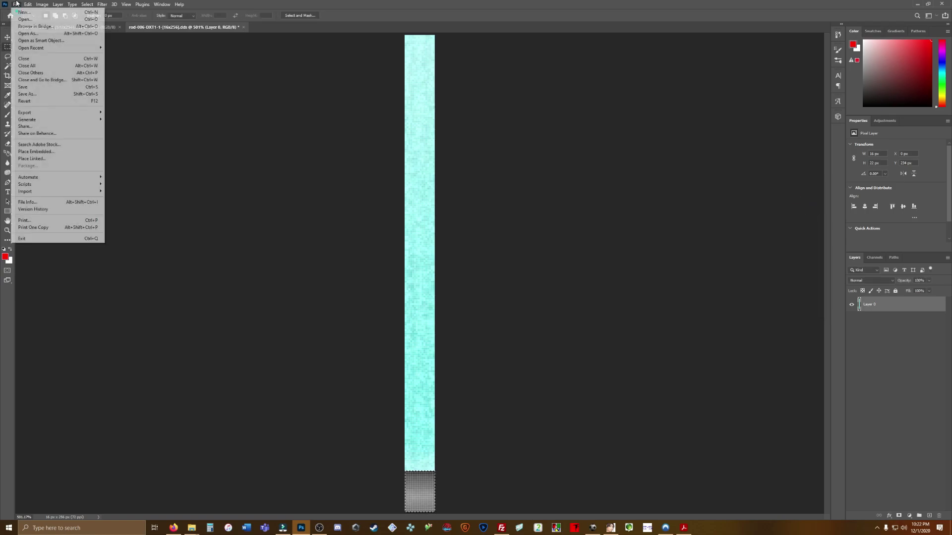
click(55, 92)
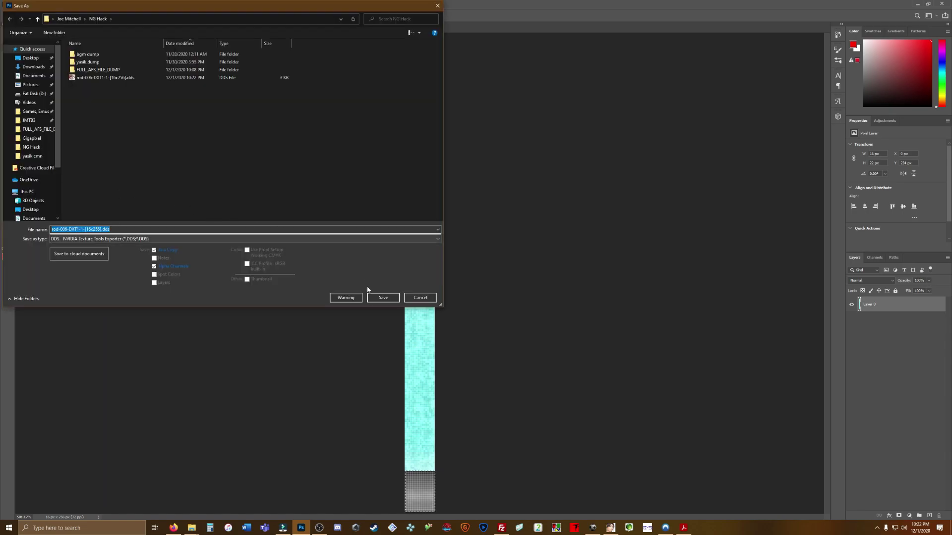
click(393, 297)
click(494, 264)
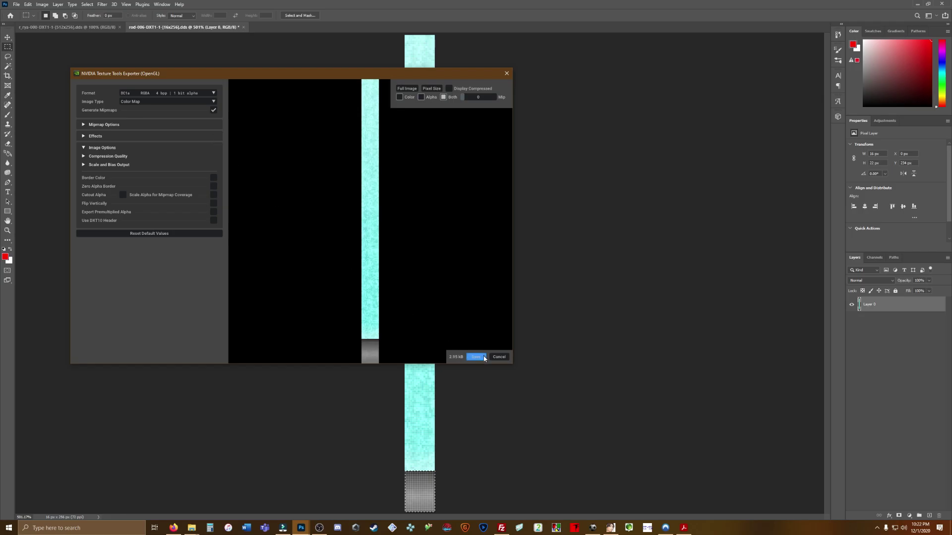
click(476, 357)
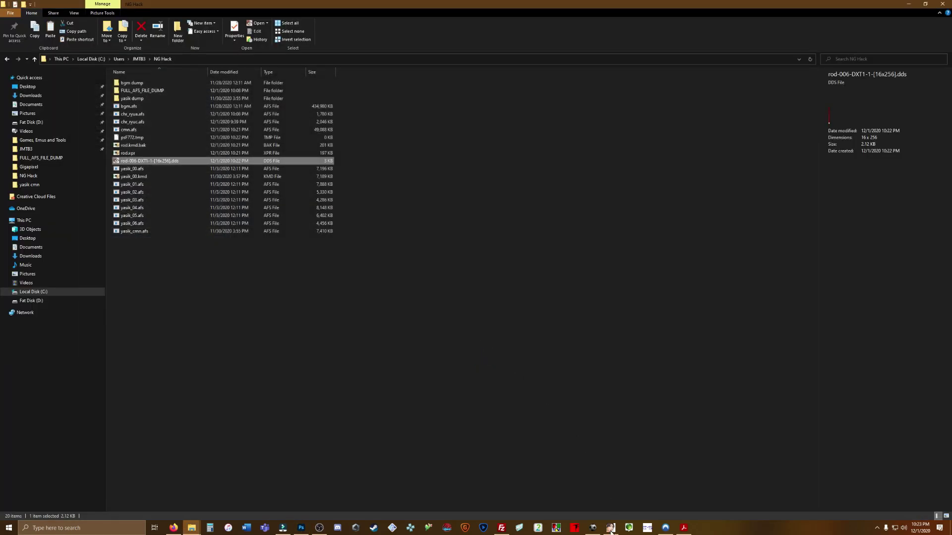
Switch to Greed Xplorer, inject the edited rod-006 DDS file into texture 006 of rod.xpr, and close the program.
click(611, 528)
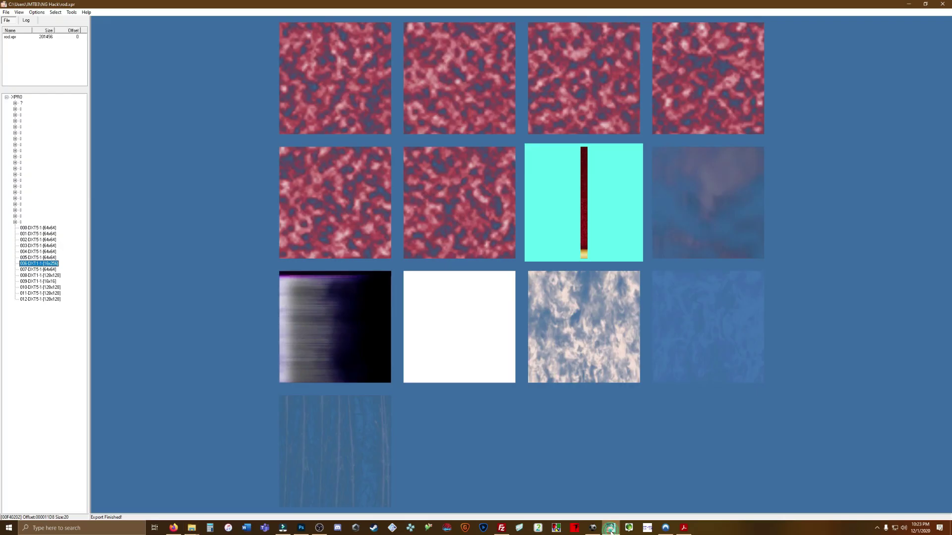
right_click(62, 265)
click(65, 269)
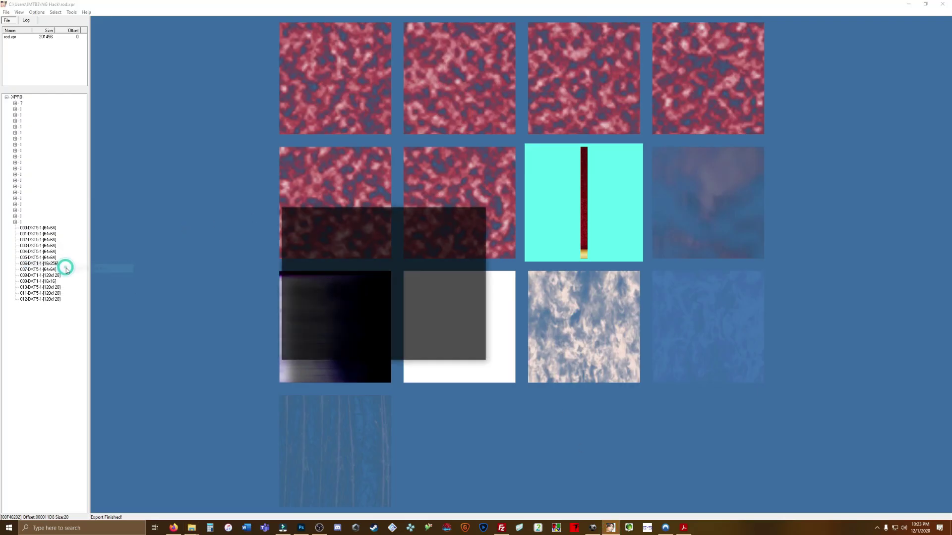
click(345, 265)
click(470, 344)
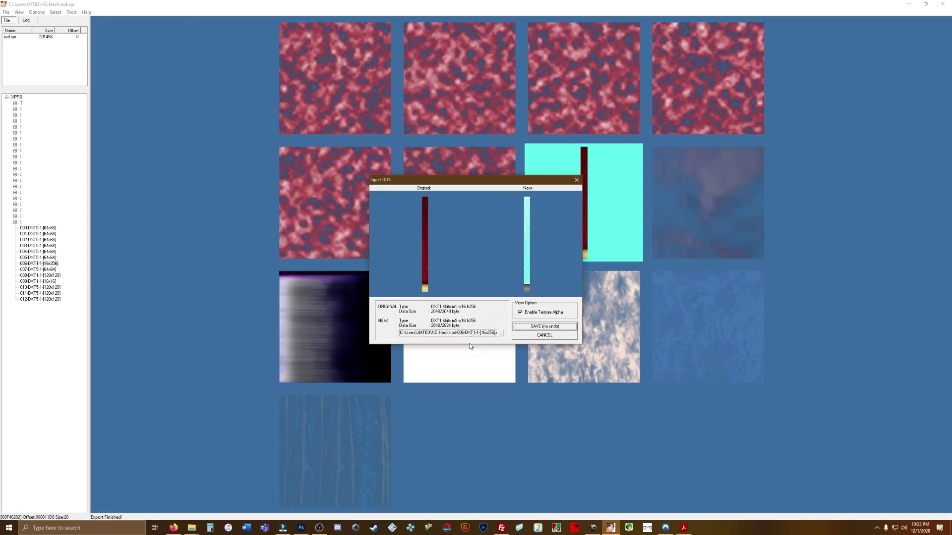
click(535, 327)
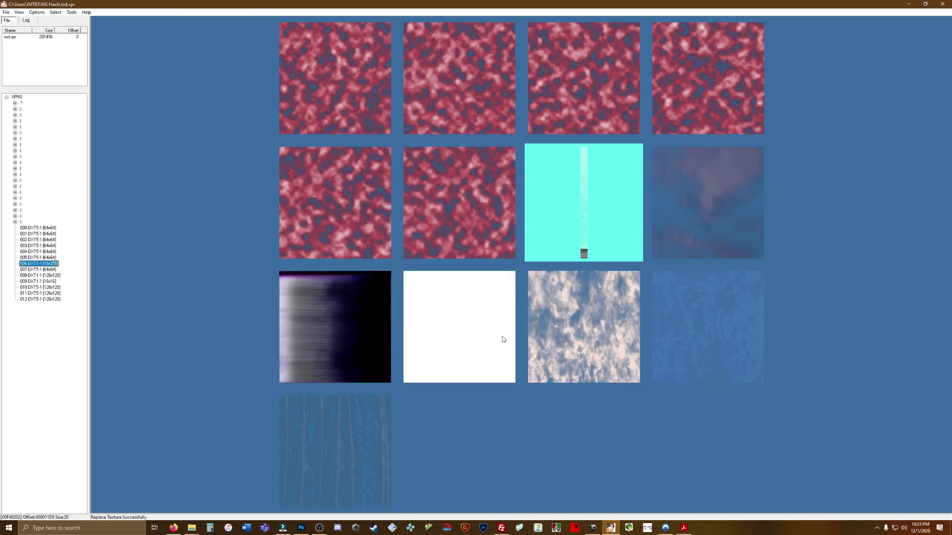
click(948, 4)
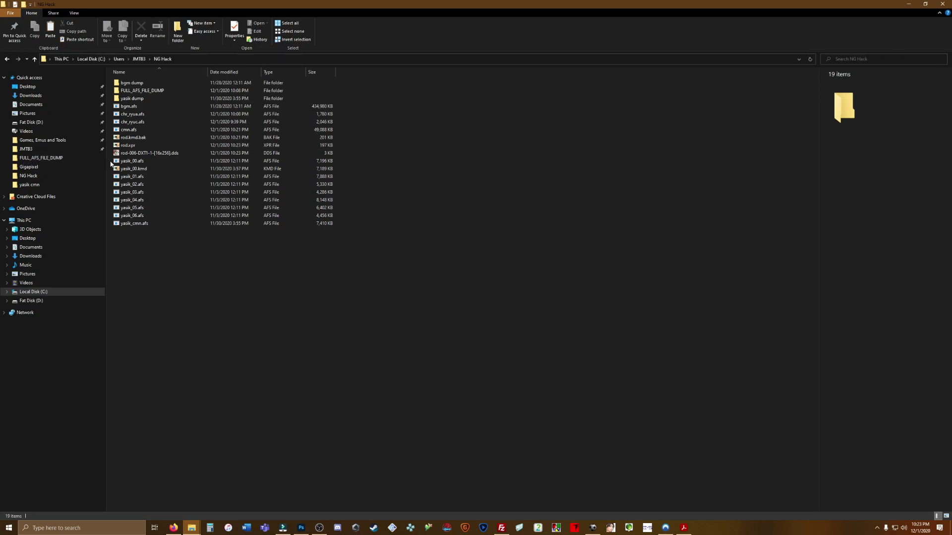
Open rod.kmd.bak in HxD, find the XPR text and copy the header block from offset 0 with hex length 1000.
double_click(140, 141)
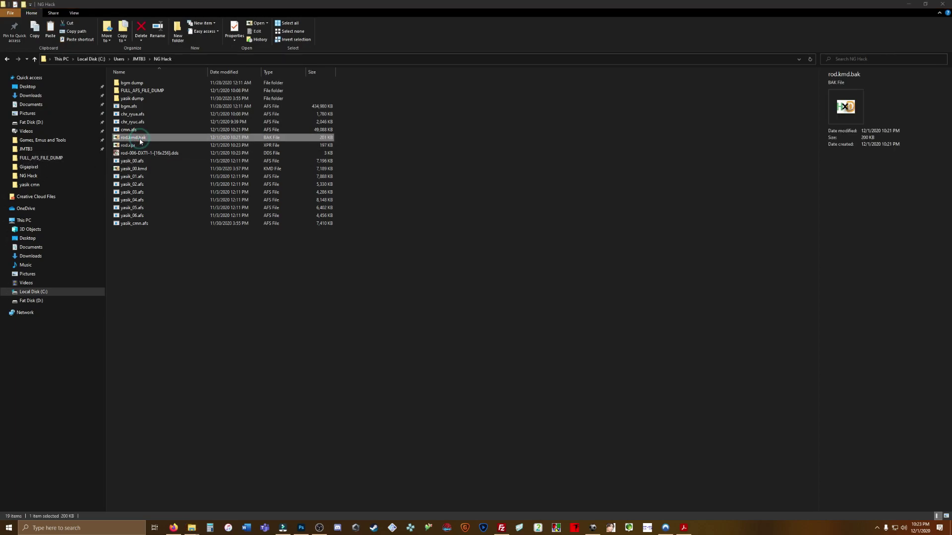
key(ctrl+f)
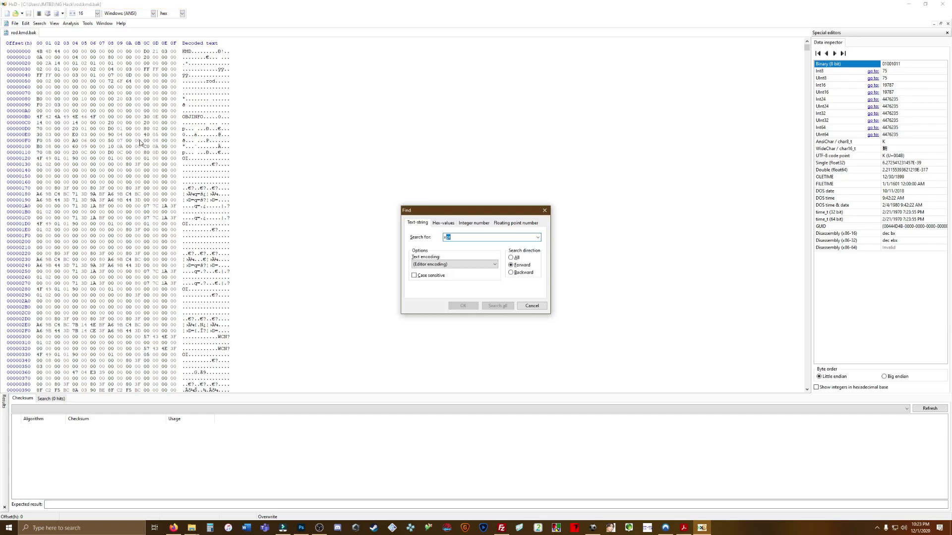
key(Return)
click(32, 24)
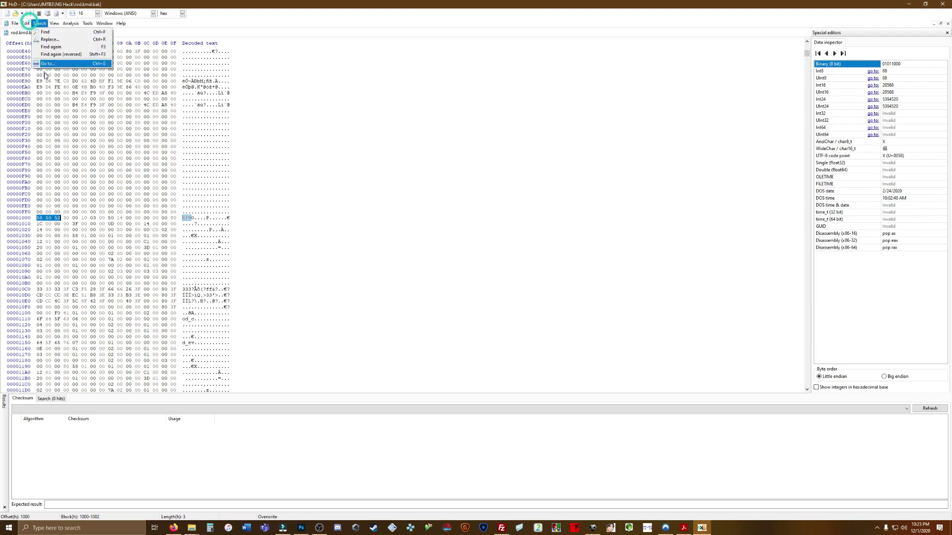
click(39, 105)
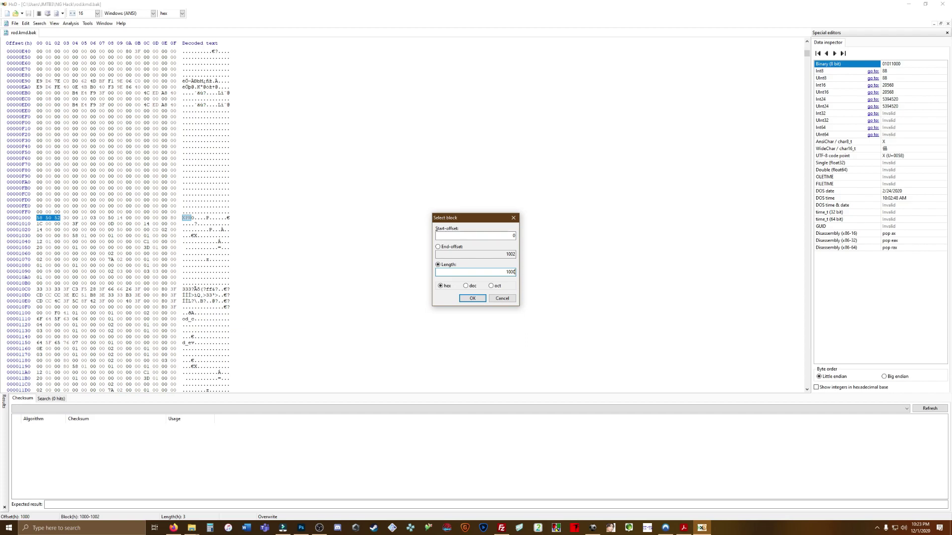
click(467, 299)
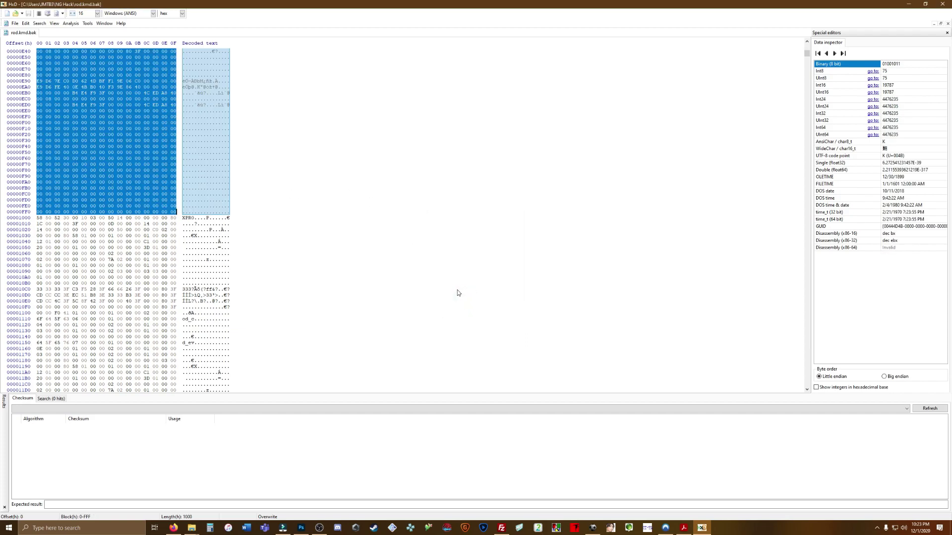
Open rod.xpr from the NG Hack folder in HxD, paste the copied header at its start, save the file and close HxD.
mouse_move(192, 528)
click(223, 493)
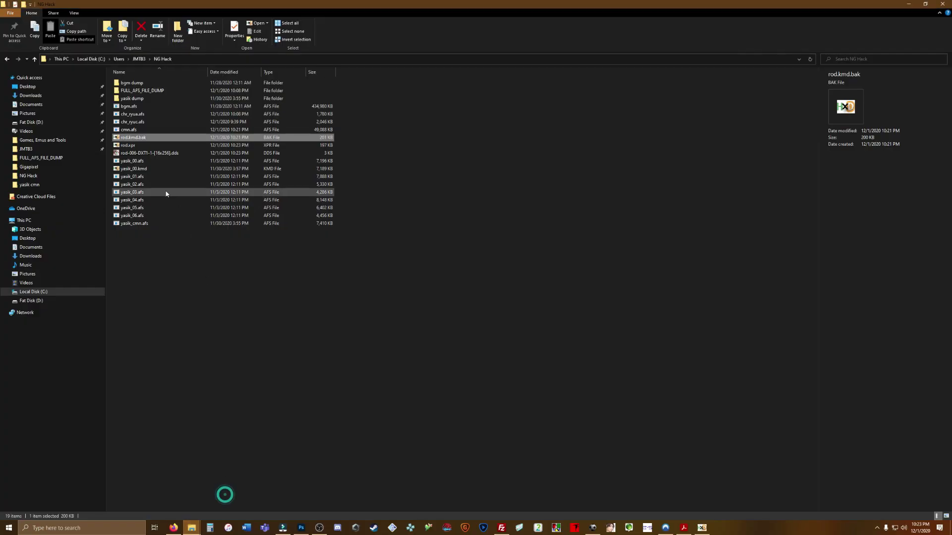
double_click(128, 145)
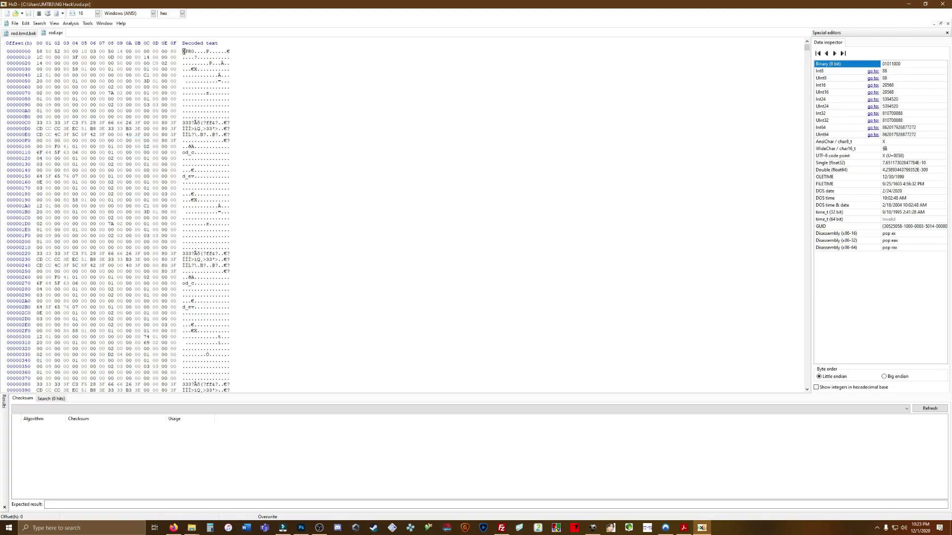
key(ctrl+v)
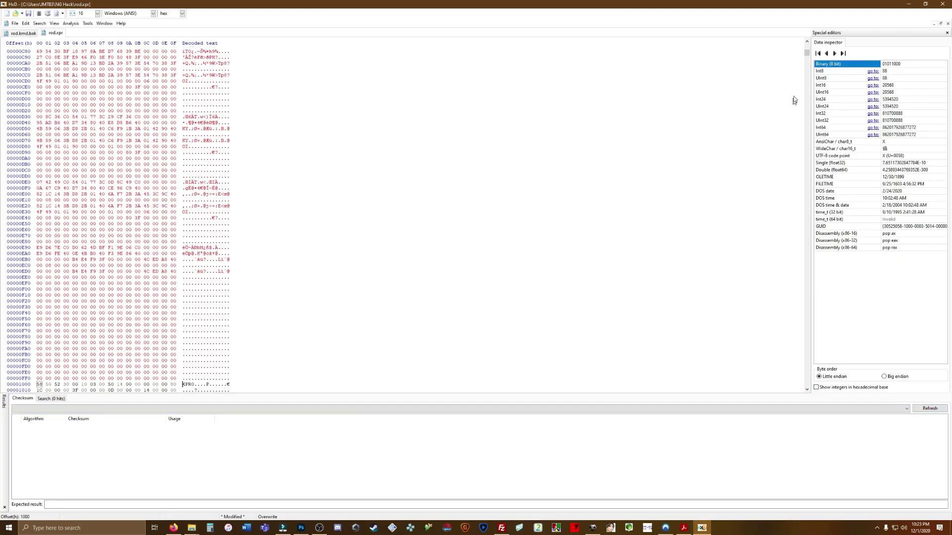
drag(807, 55, 810, 42)
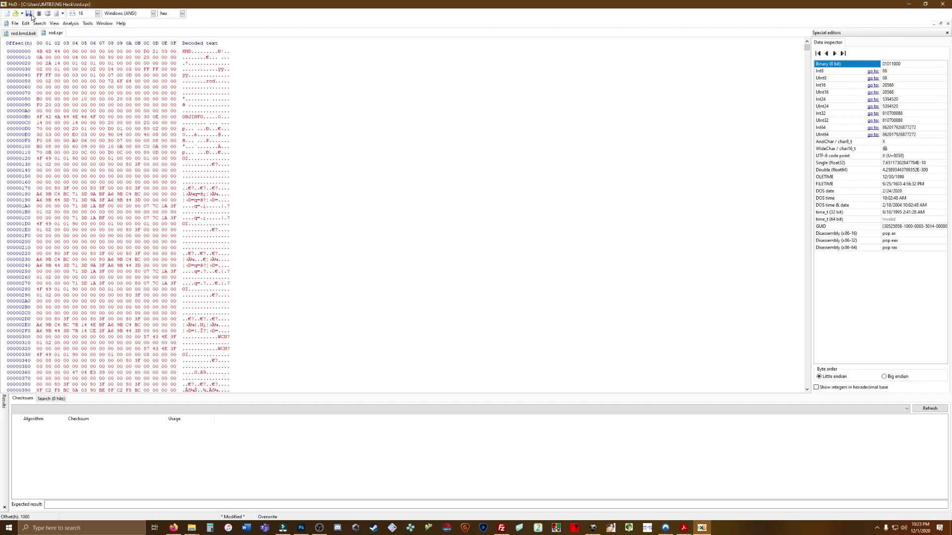
click(942, 4)
Rename rod.xpr as rod.kmd and accept the extension change.
click(133, 147)
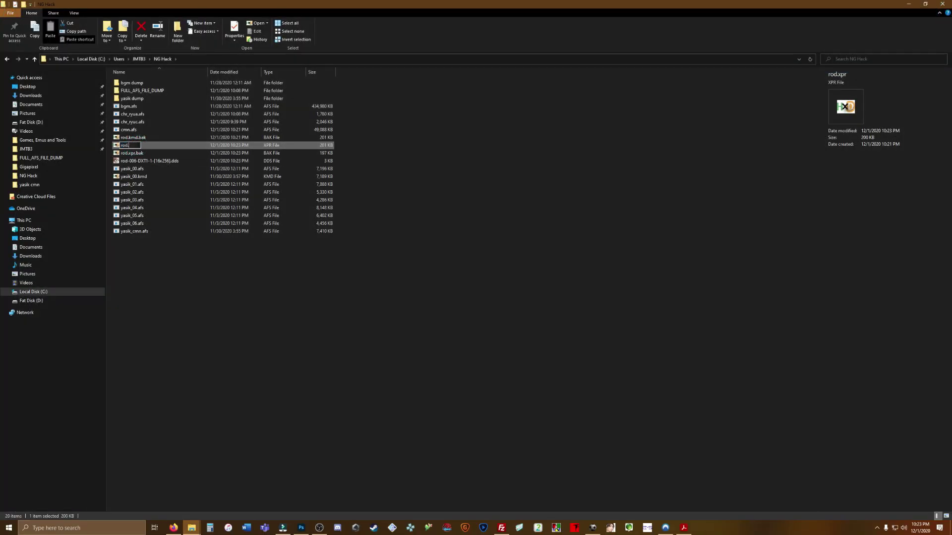
key(Return)
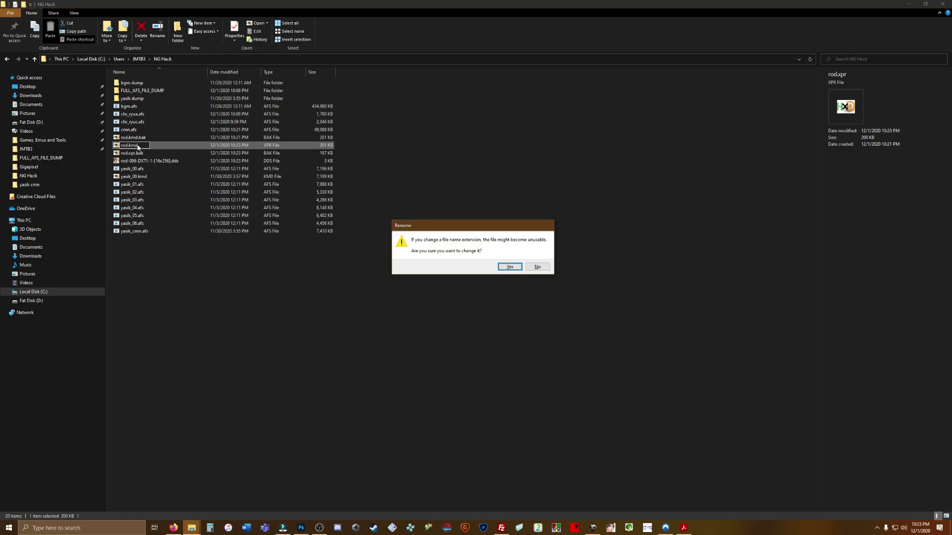
key(Return)
Switch to AFSExplorer and import the modified rod.kmd from the NG Hack folder over the rod.kmd entry in cmn.afs.
click(594, 528)
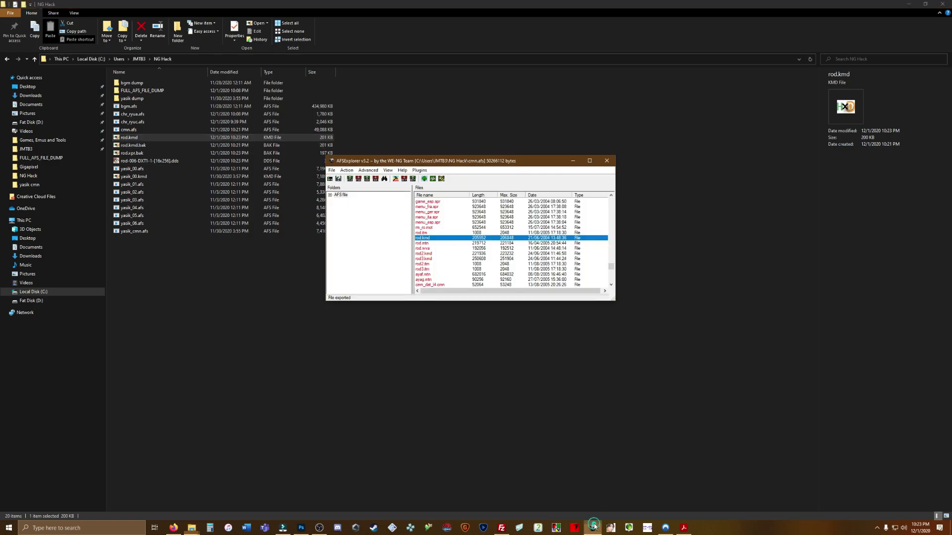
click(440, 243)
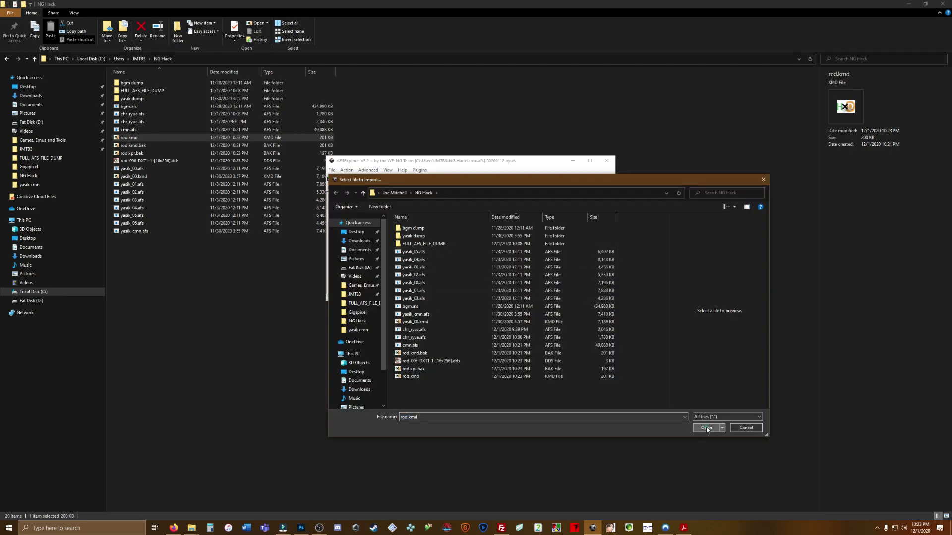
click(706, 428)
Update the AFS archive as cmn.afs in the NG Hack folder, replacing the existing file, and close AFSExplorer.
click(332, 170)
click(347, 188)
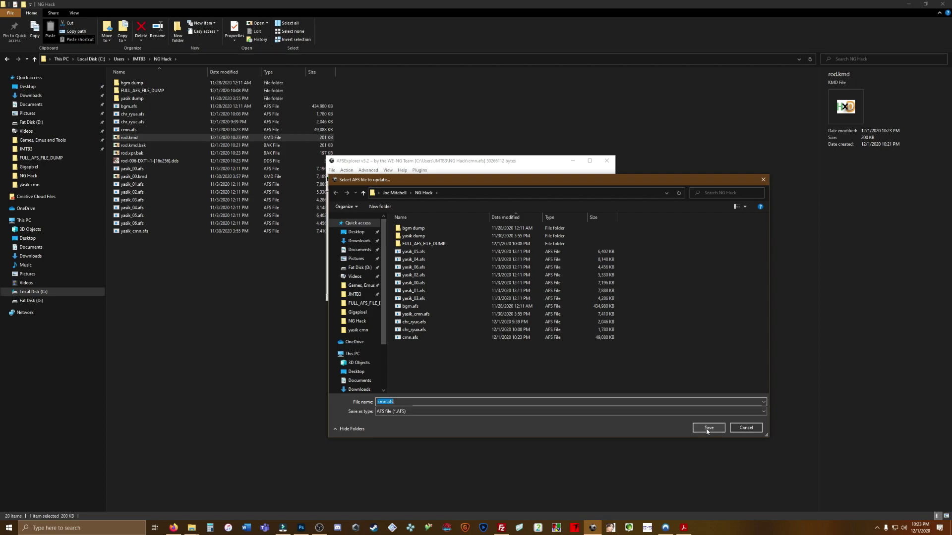
click(707, 430)
click(496, 270)
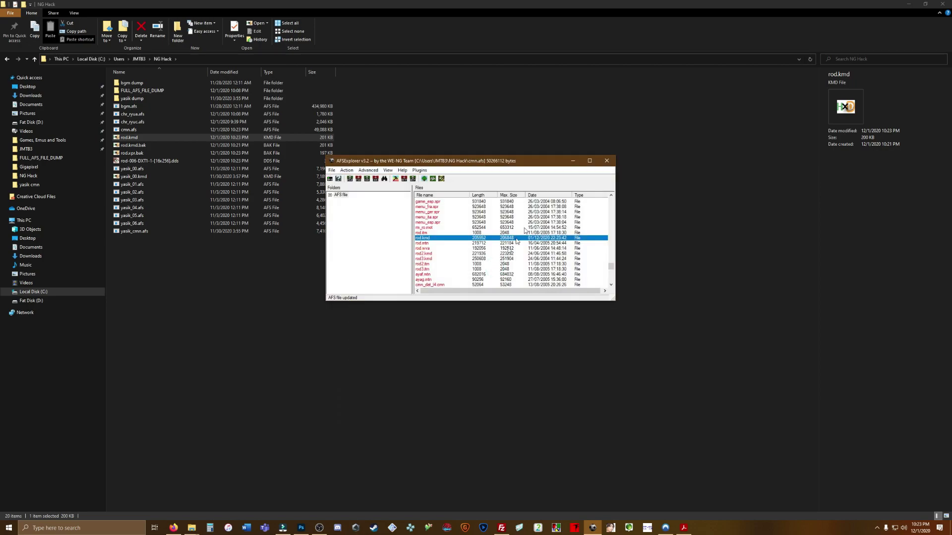
click(607, 161)
Upload cmn.afs from the NG Hack folder with FileZilla to /F/Games/NINJAGAIDENBlack, overwriting the existing file, and show the queued transfers.
click(501, 527)
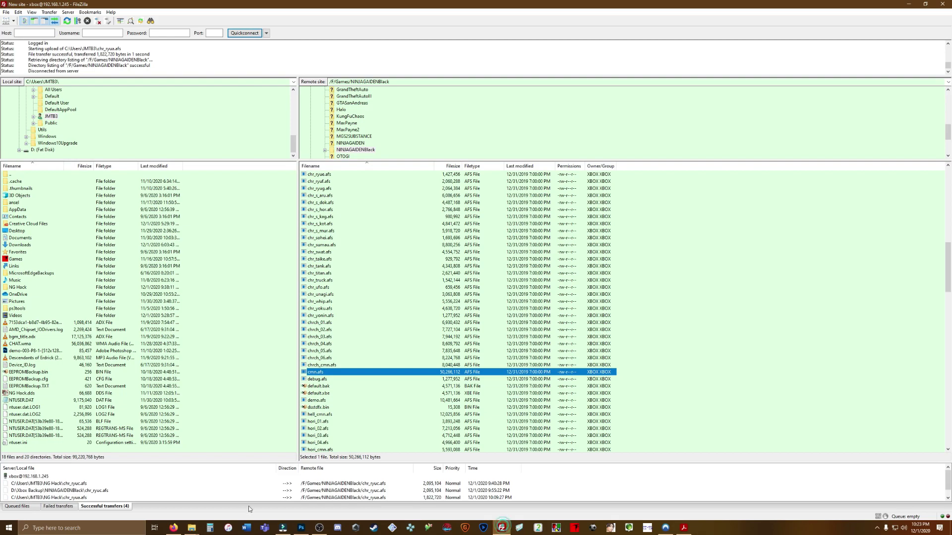
mouse_move(192, 531)
click(213, 498)
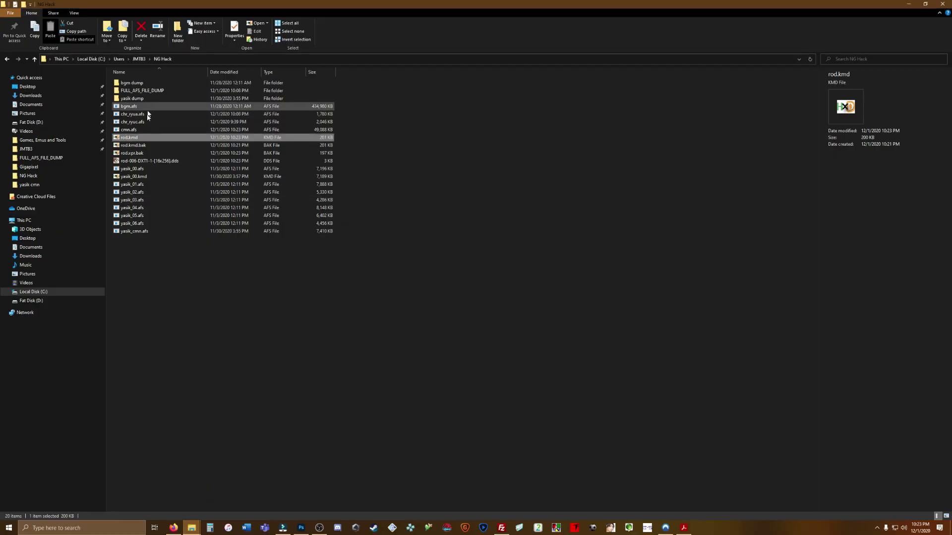
click(135, 131)
drag(274, 317, 393, 337)
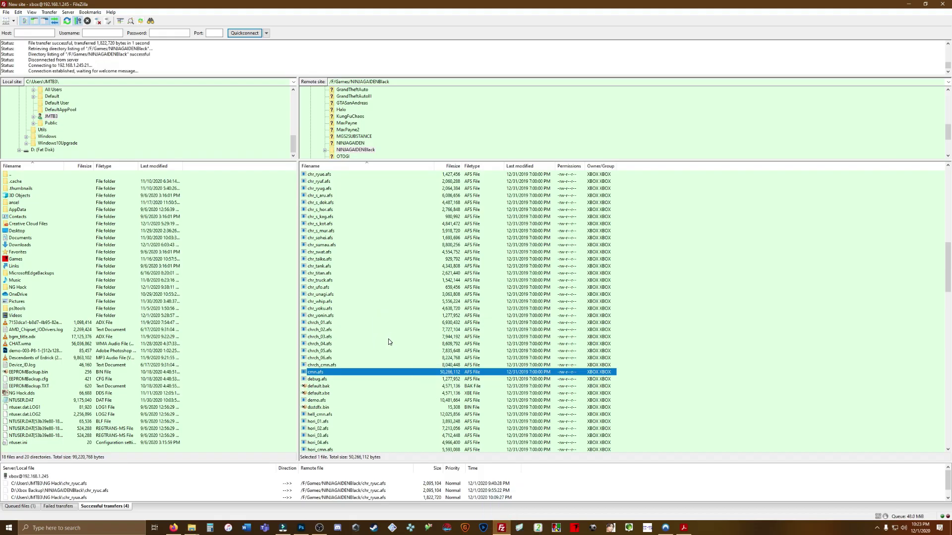
click(514, 310)
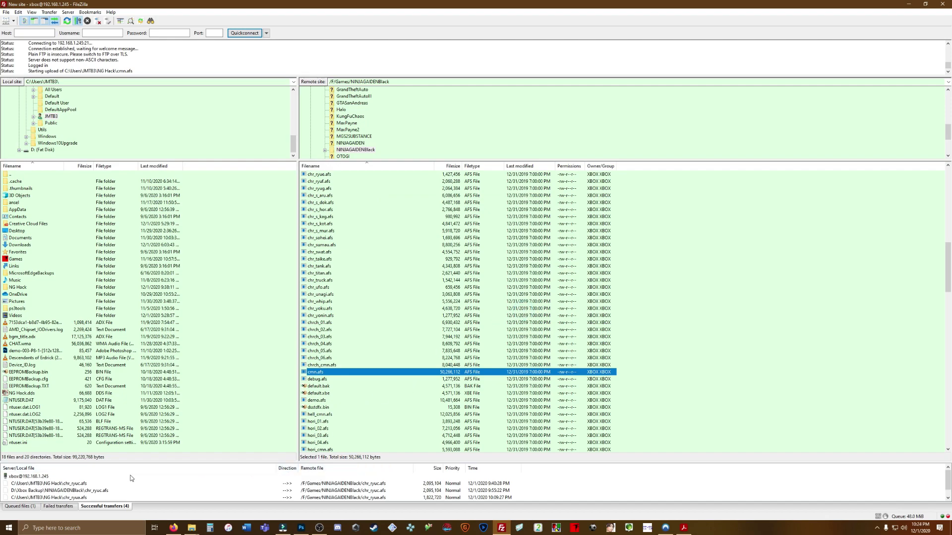
click(25, 506)
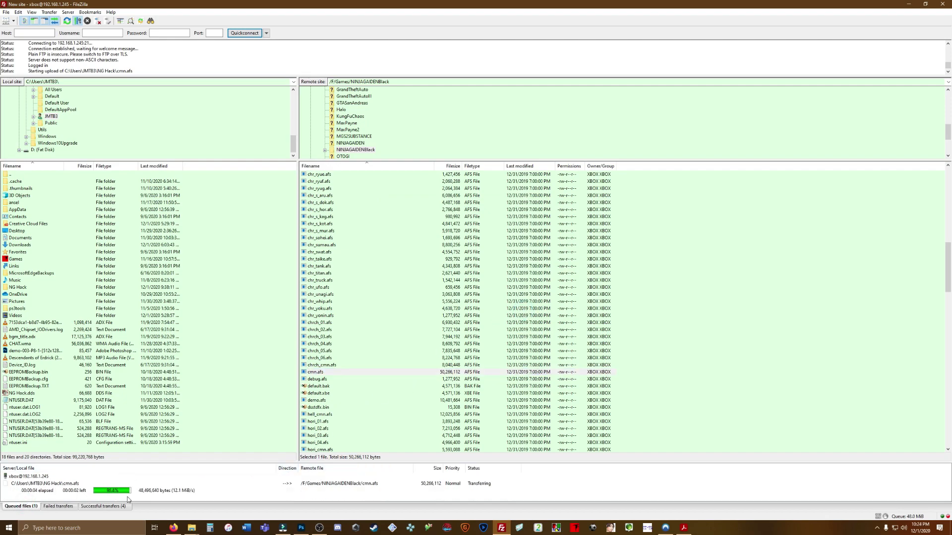